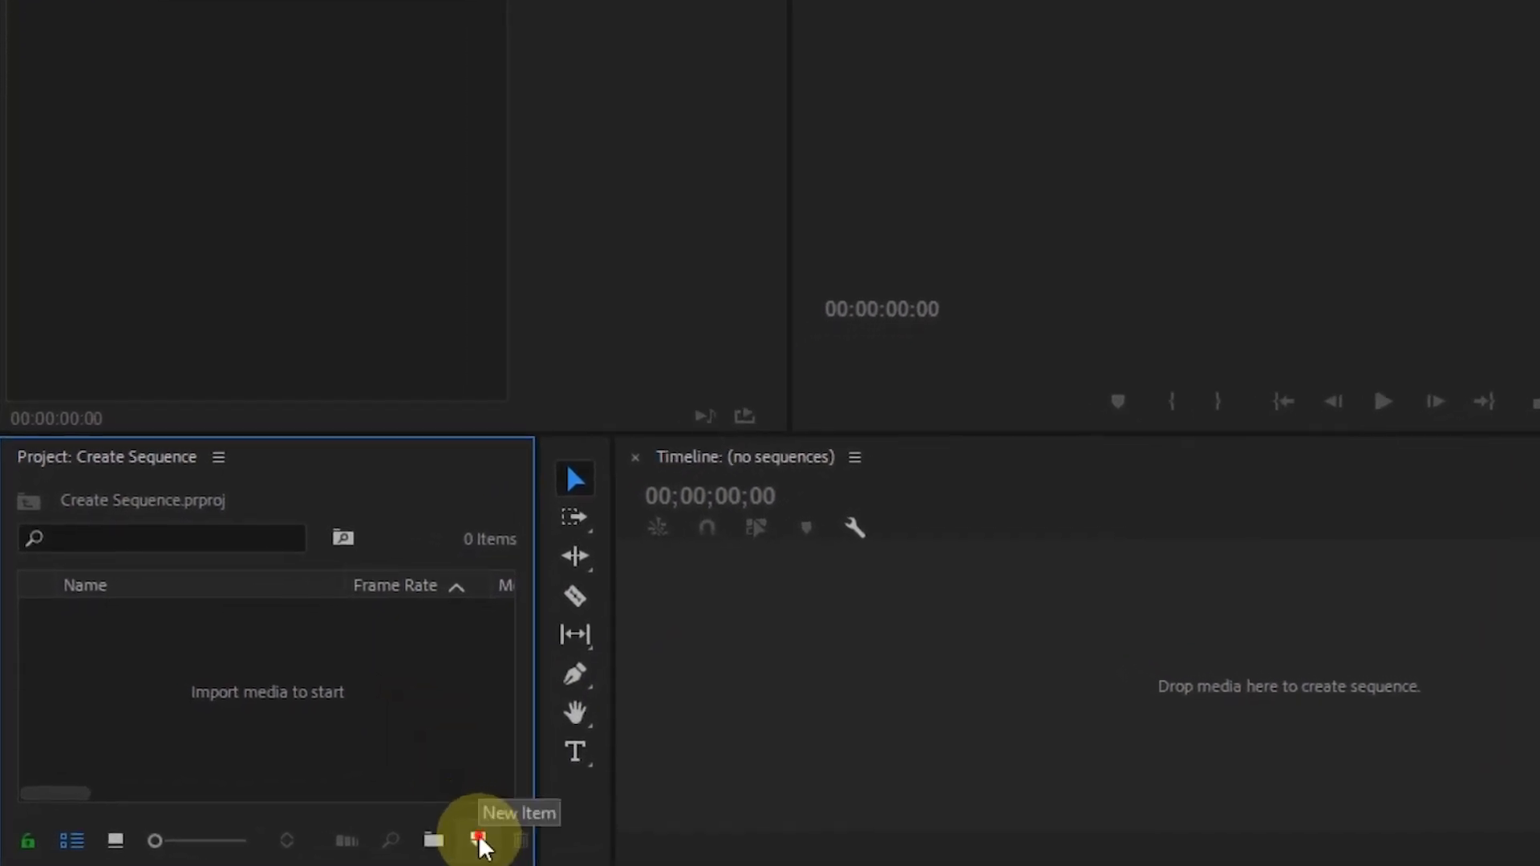
Start a new sequence based on the DSLR 1080p30 preset from the Digital SLR 1080p group.
{"action": "left_click", "coordinate": [478, 839]}
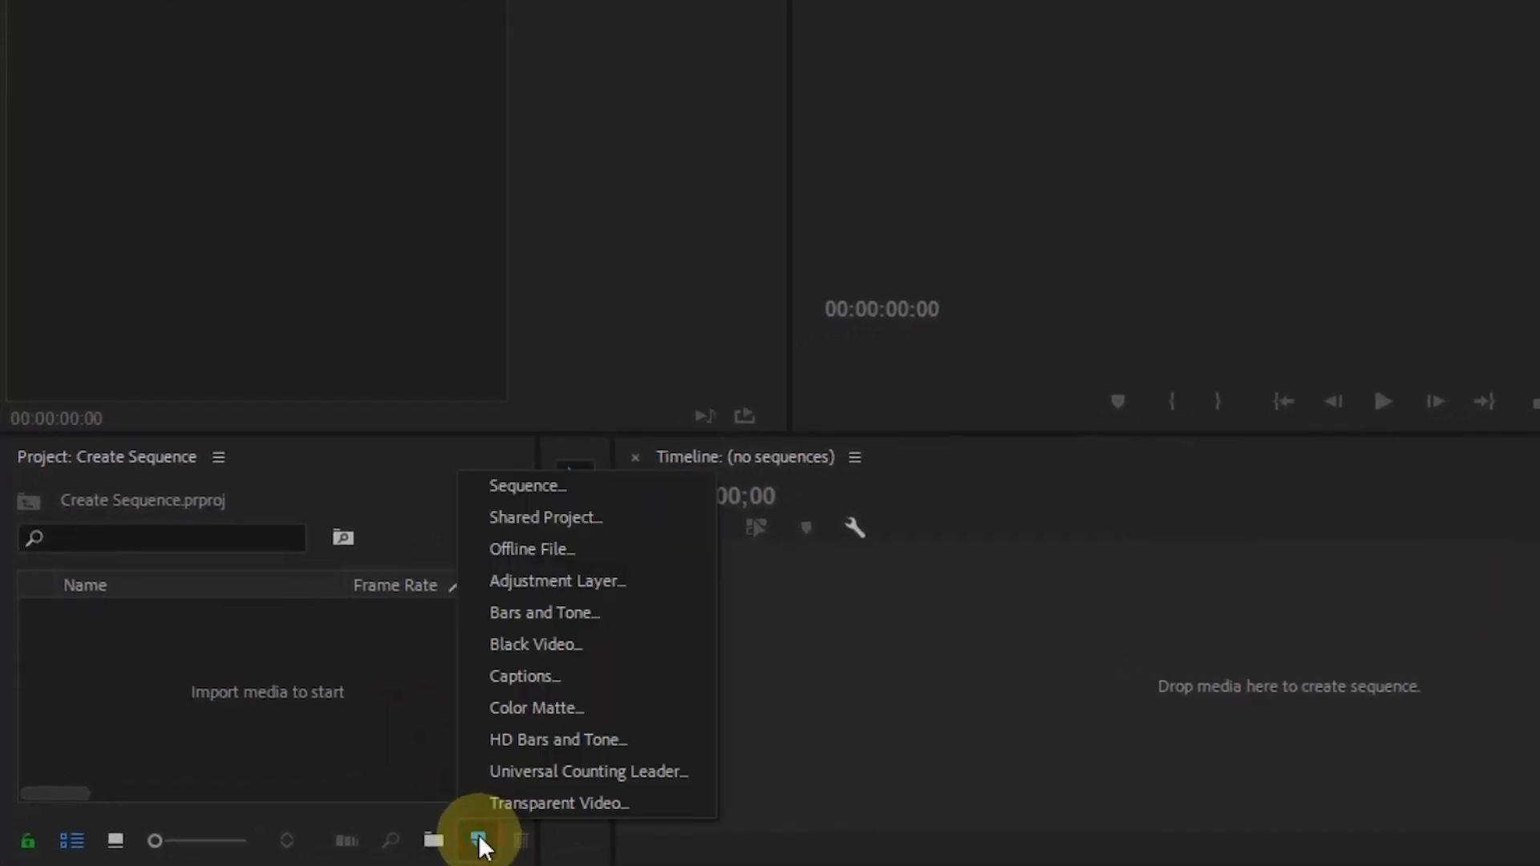
{"action": "left_click", "coordinate": [532, 484]}
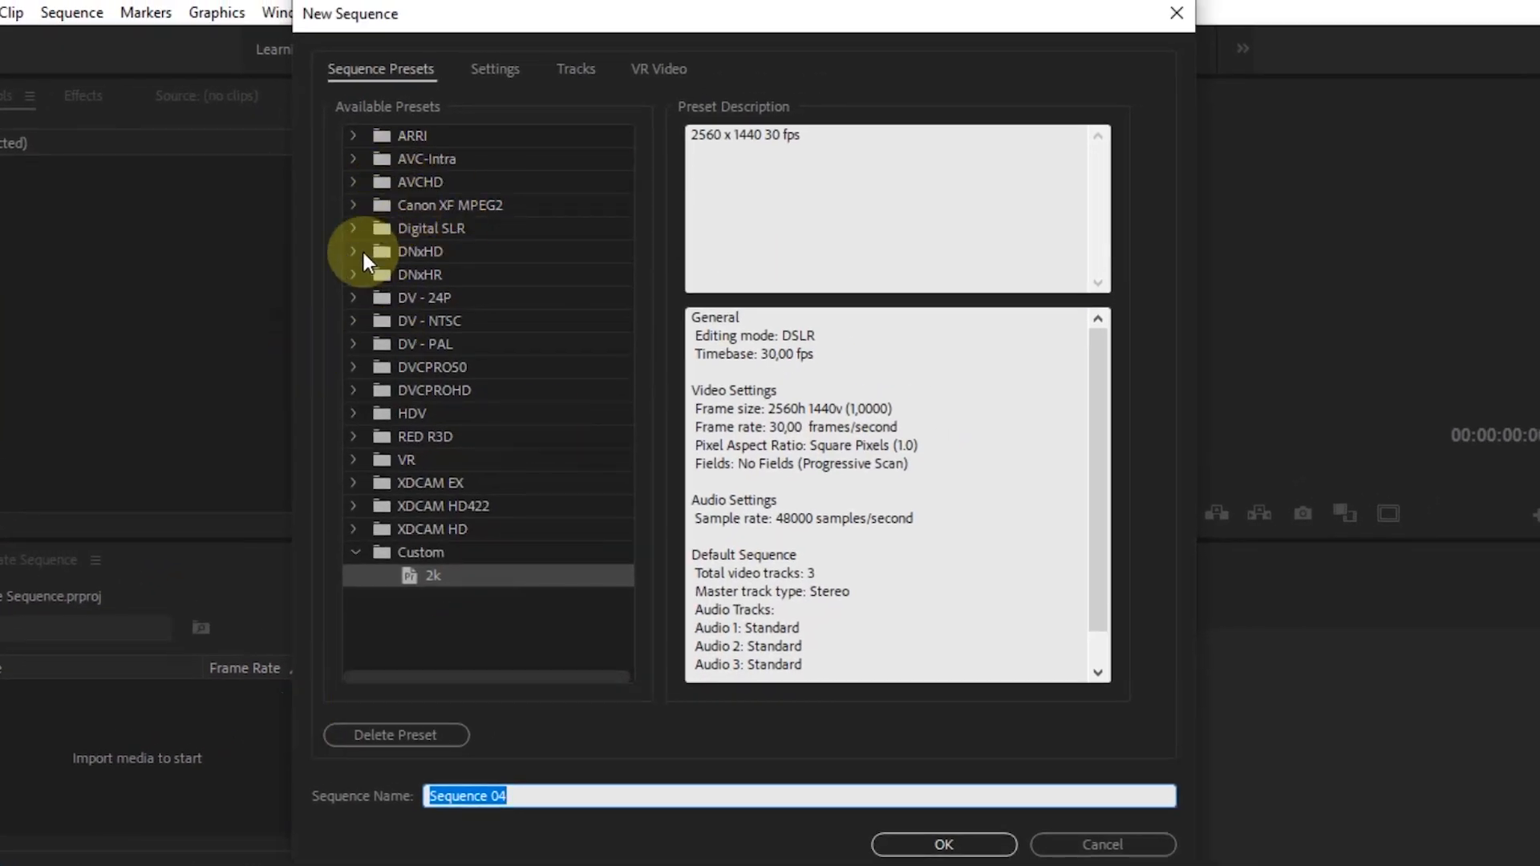
{"action": "left_click", "coordinate": [414, 281]}
{"action": "left_click", "coordinate": [432, 228]}
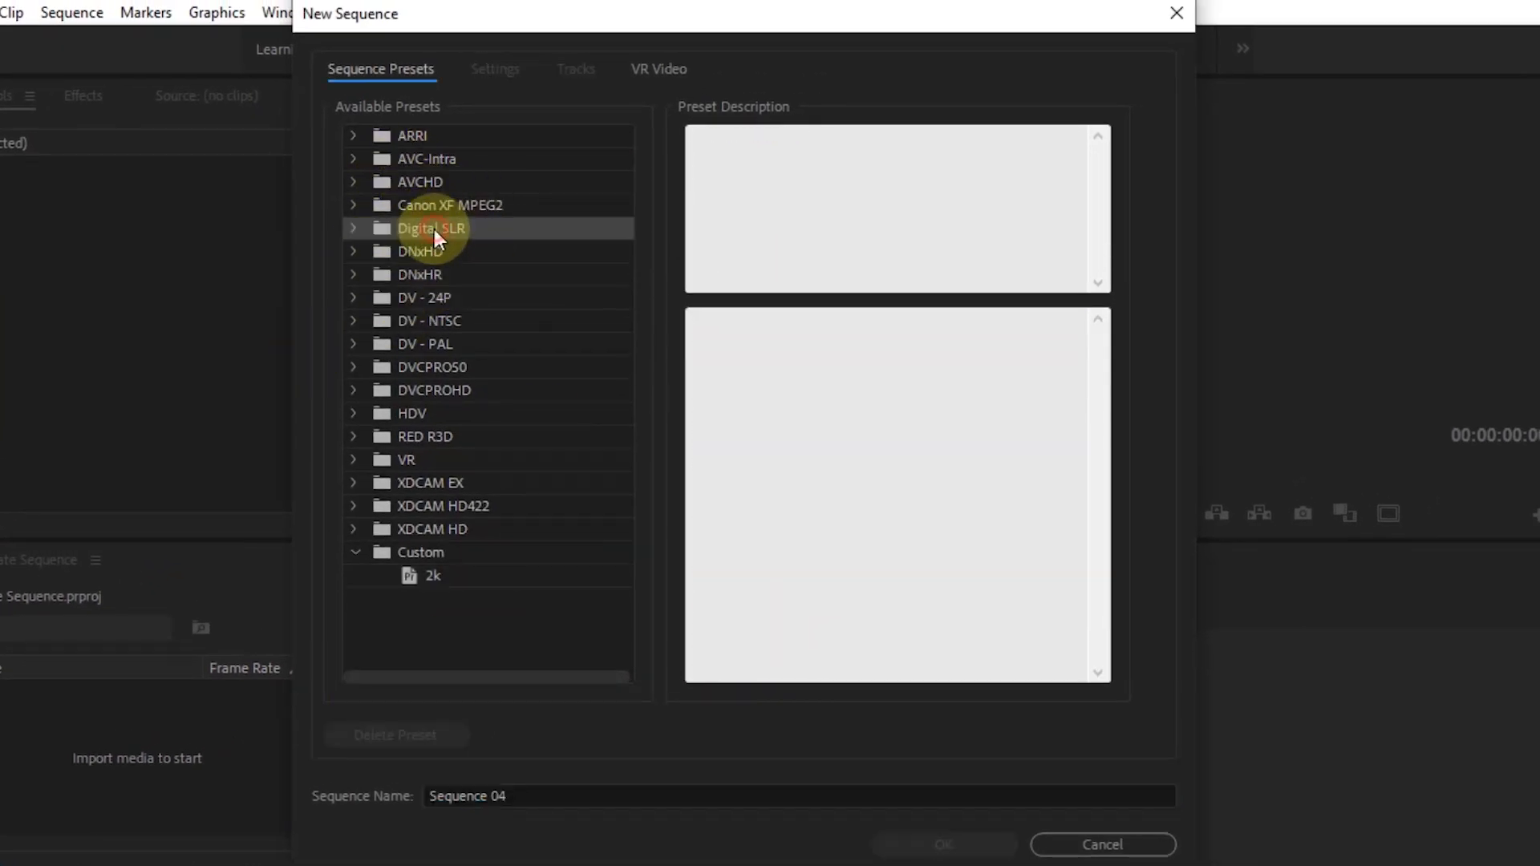
{"action": "double_click", "coordinate": [460, 233]}
{"action": "left_click", "coordinate": [380, 250]}
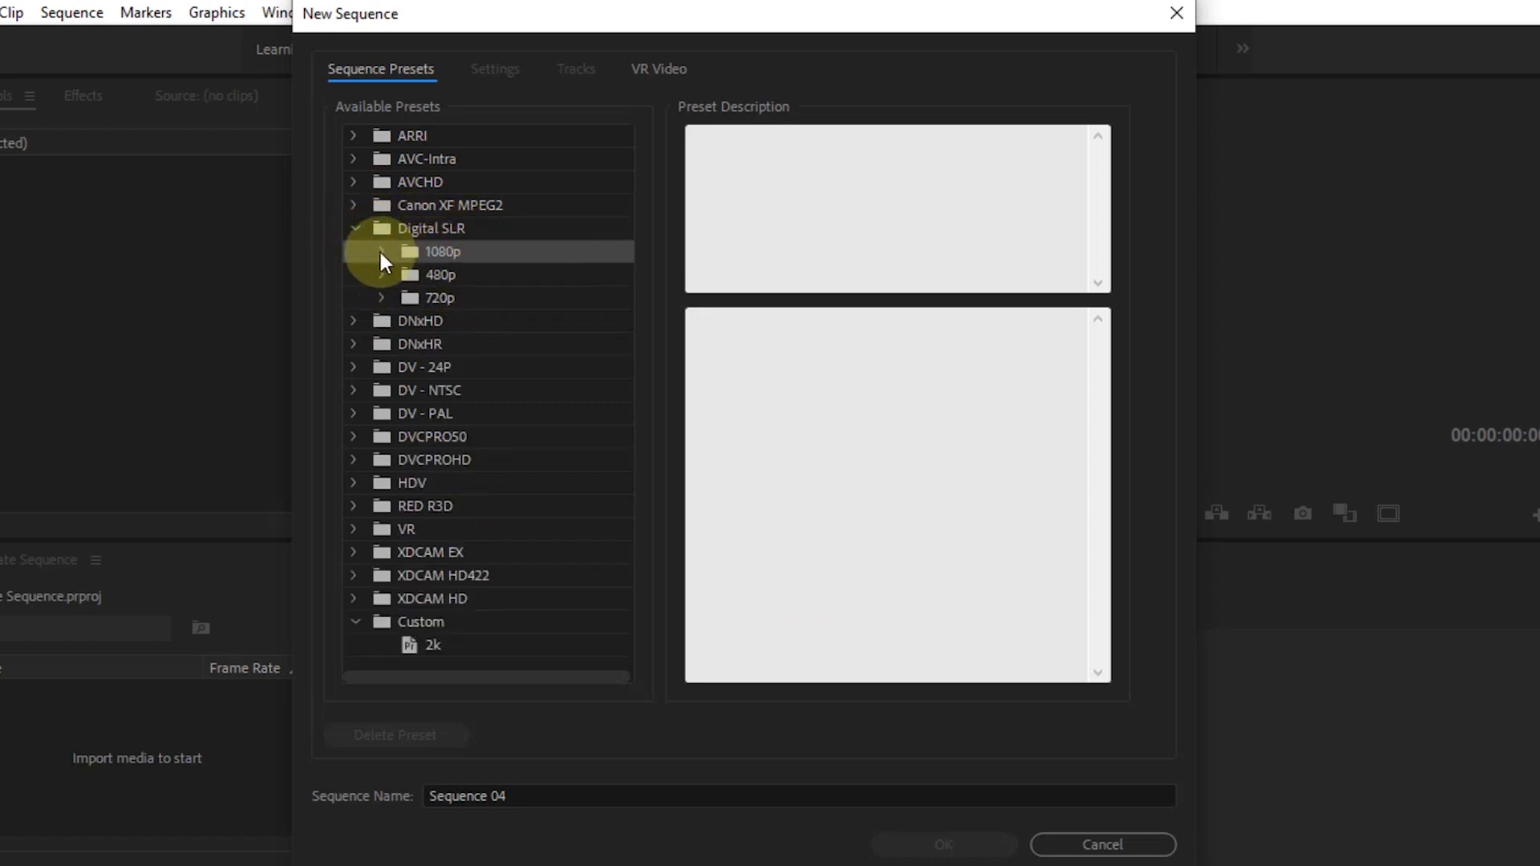
{"action": "left_click", "coordinate": [382, 250]}
{"action": "left_click", "coordinate": [447, 319]}
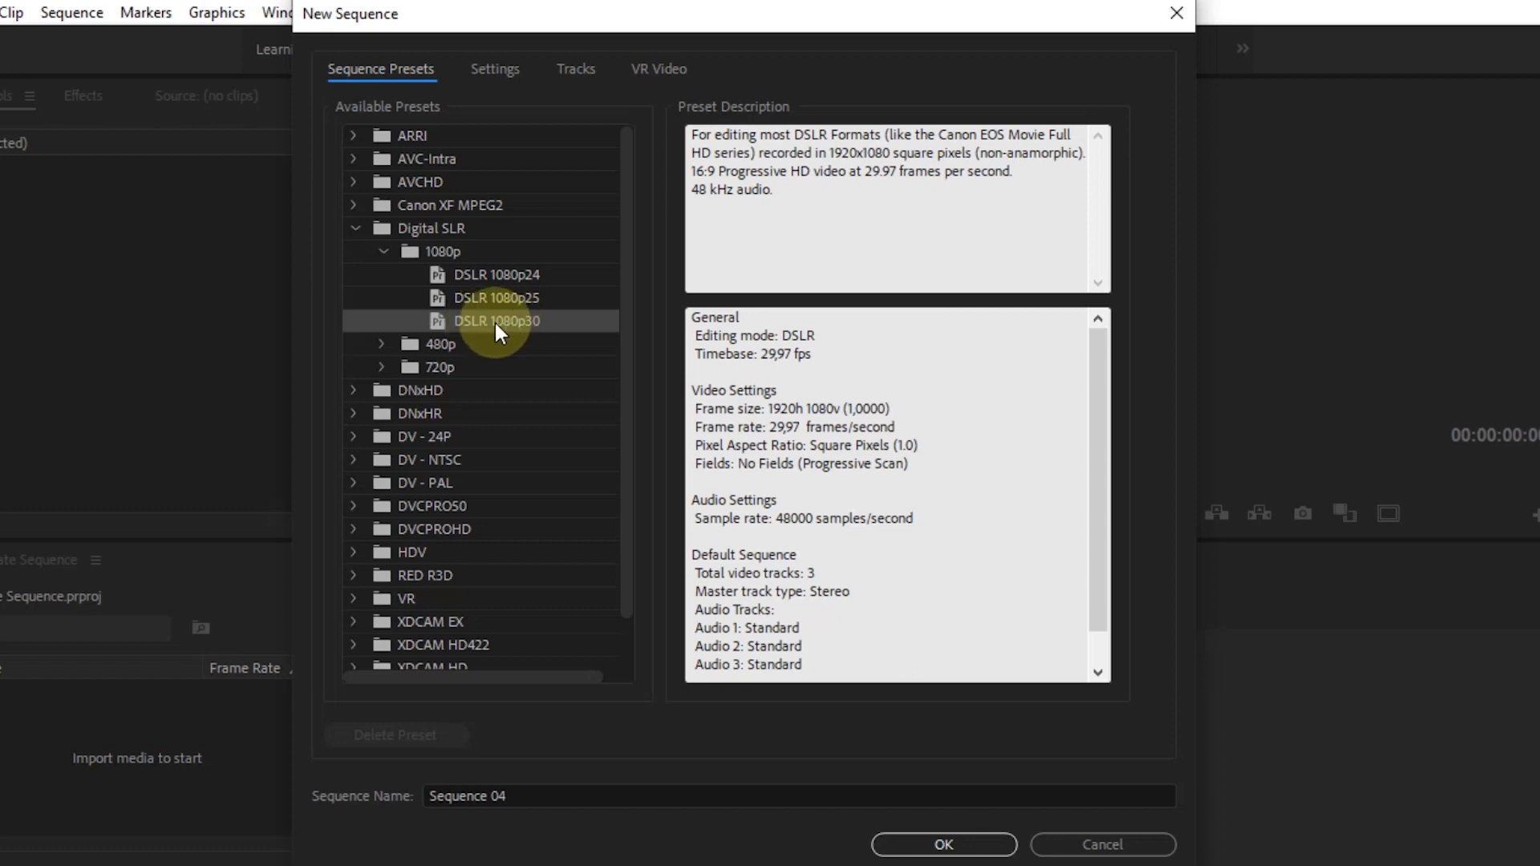
Change the new sequence's timebase to 30,00 frames/second.
{"action": "left_click", "coordinate": [491, 72]}
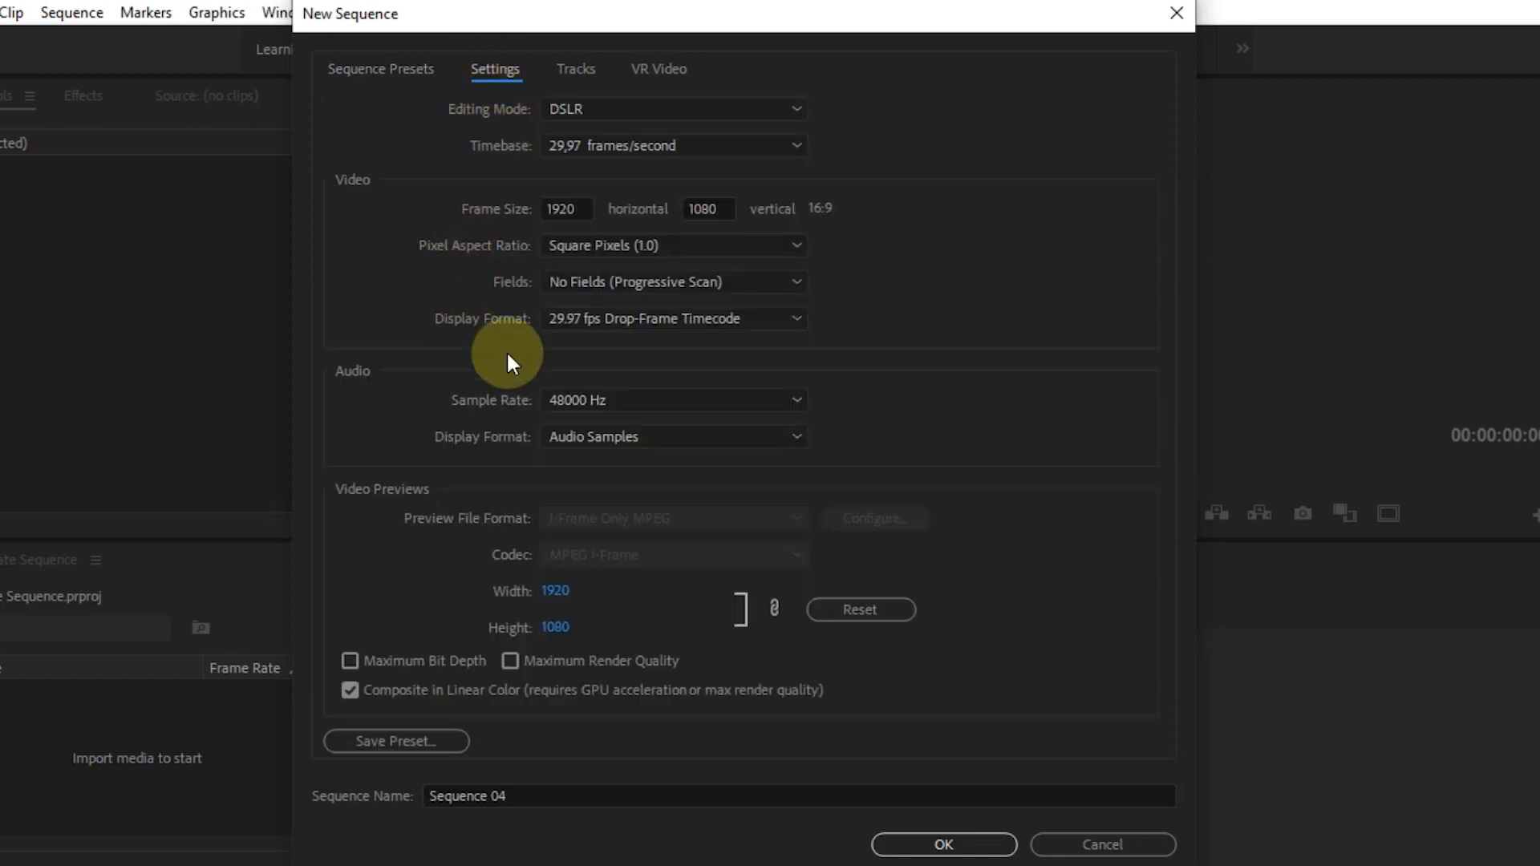
{"action": "left_click", "coordinate": [600, 145]}
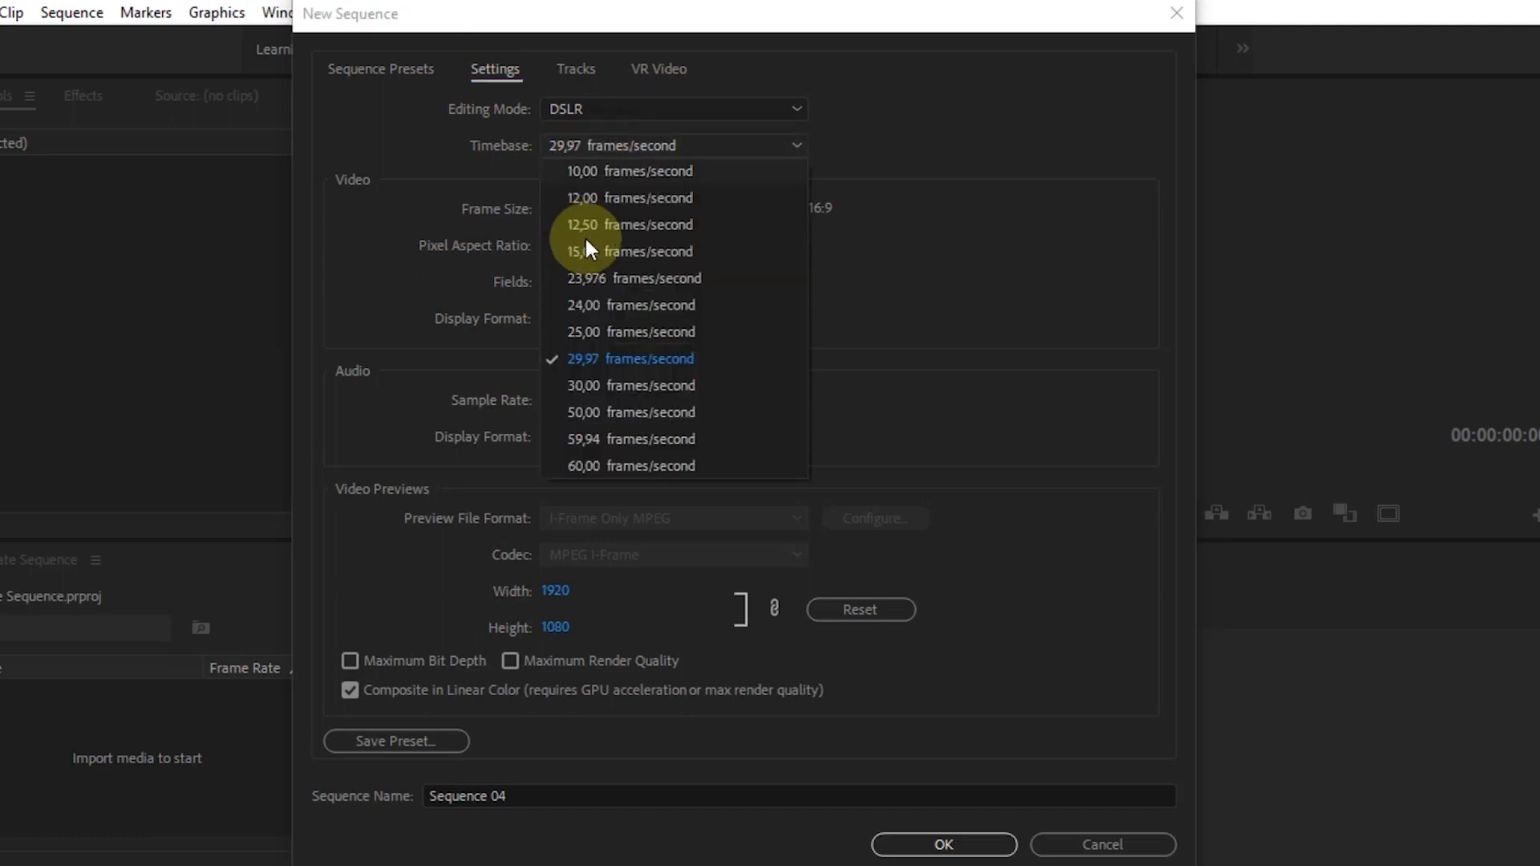
{"action": "left_click", "coordinate": [618, 384]}
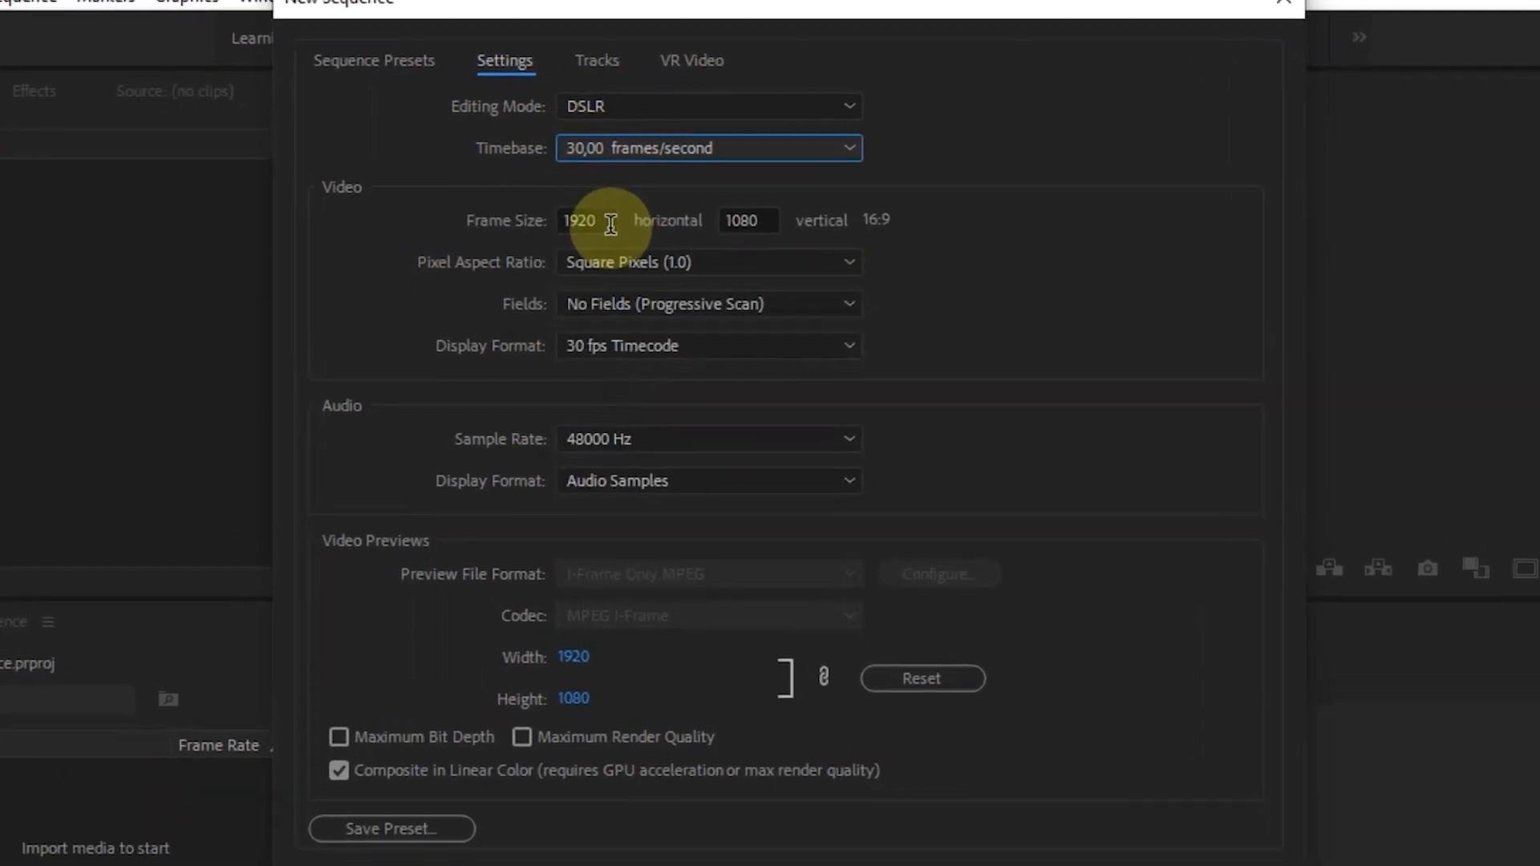
Make the sequence's frame square by setting its horizontal size to 1080 to match the vertical 1080.
{"action": "left_click", "coordinate": [611, 224]}
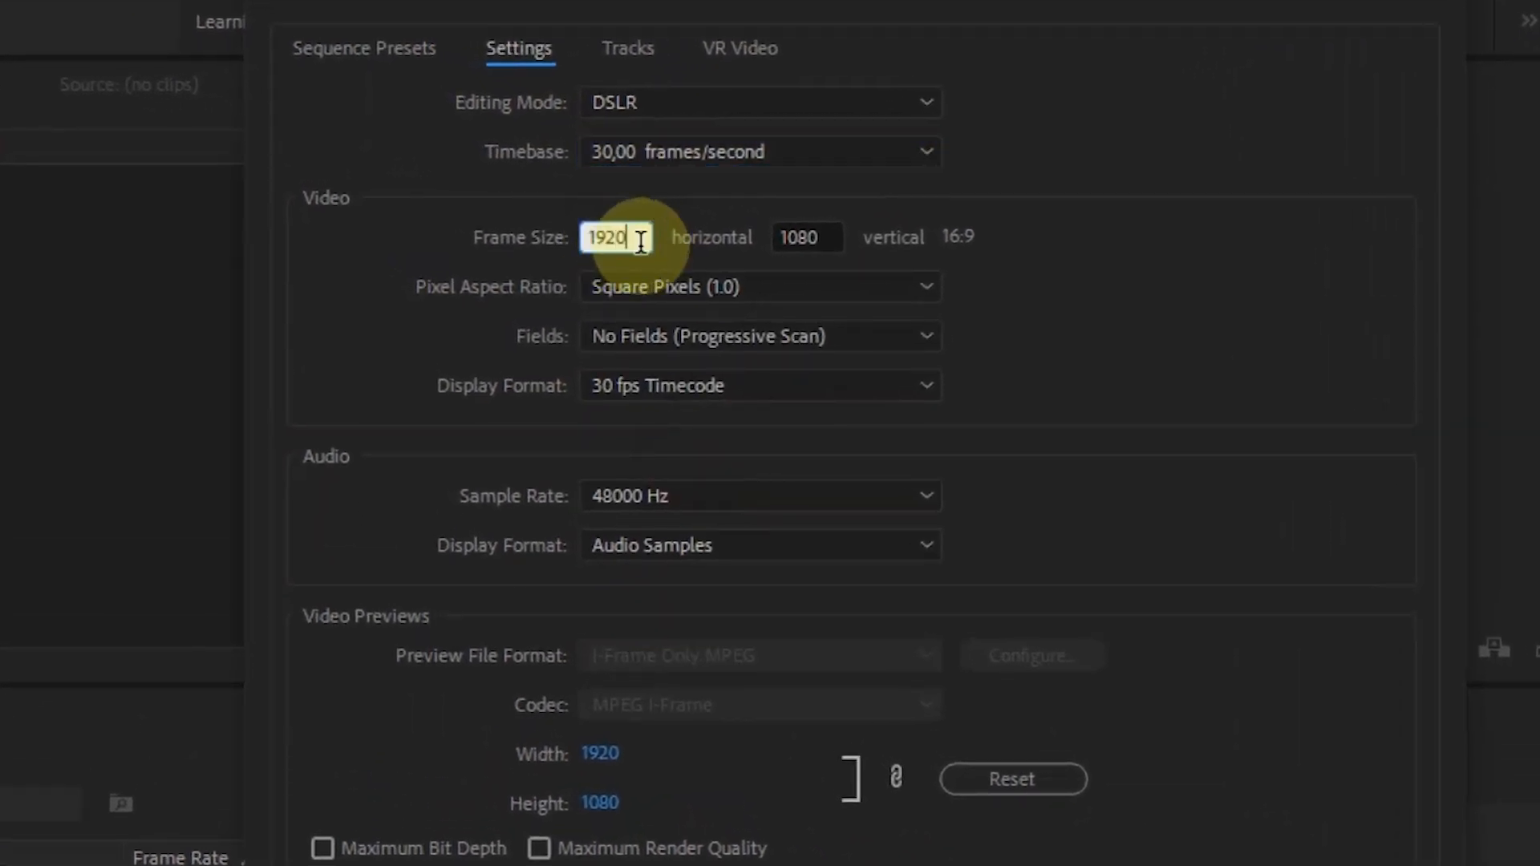
{"action": "left_click_drag", "start_coordinate": [638, 239], "coordinate": [534, 250]}
{"action": "type", "text": "10"}
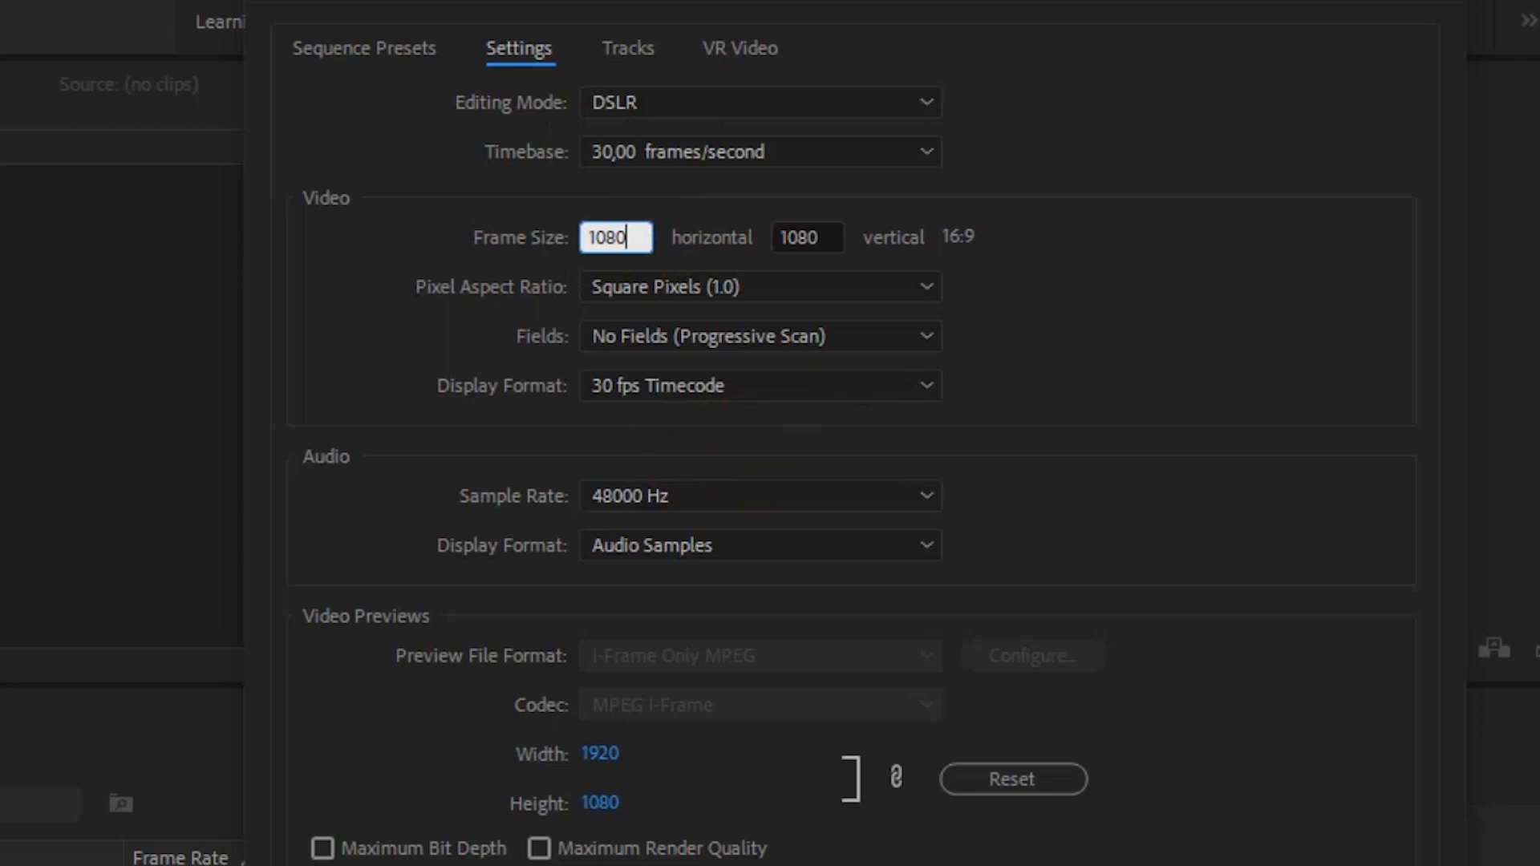
{"action": "left_click_drag", "start_coordinate": [798, 232], "coordinate": [824, 233]}
{"action": "left_click", "coordinate": [809, 238]}
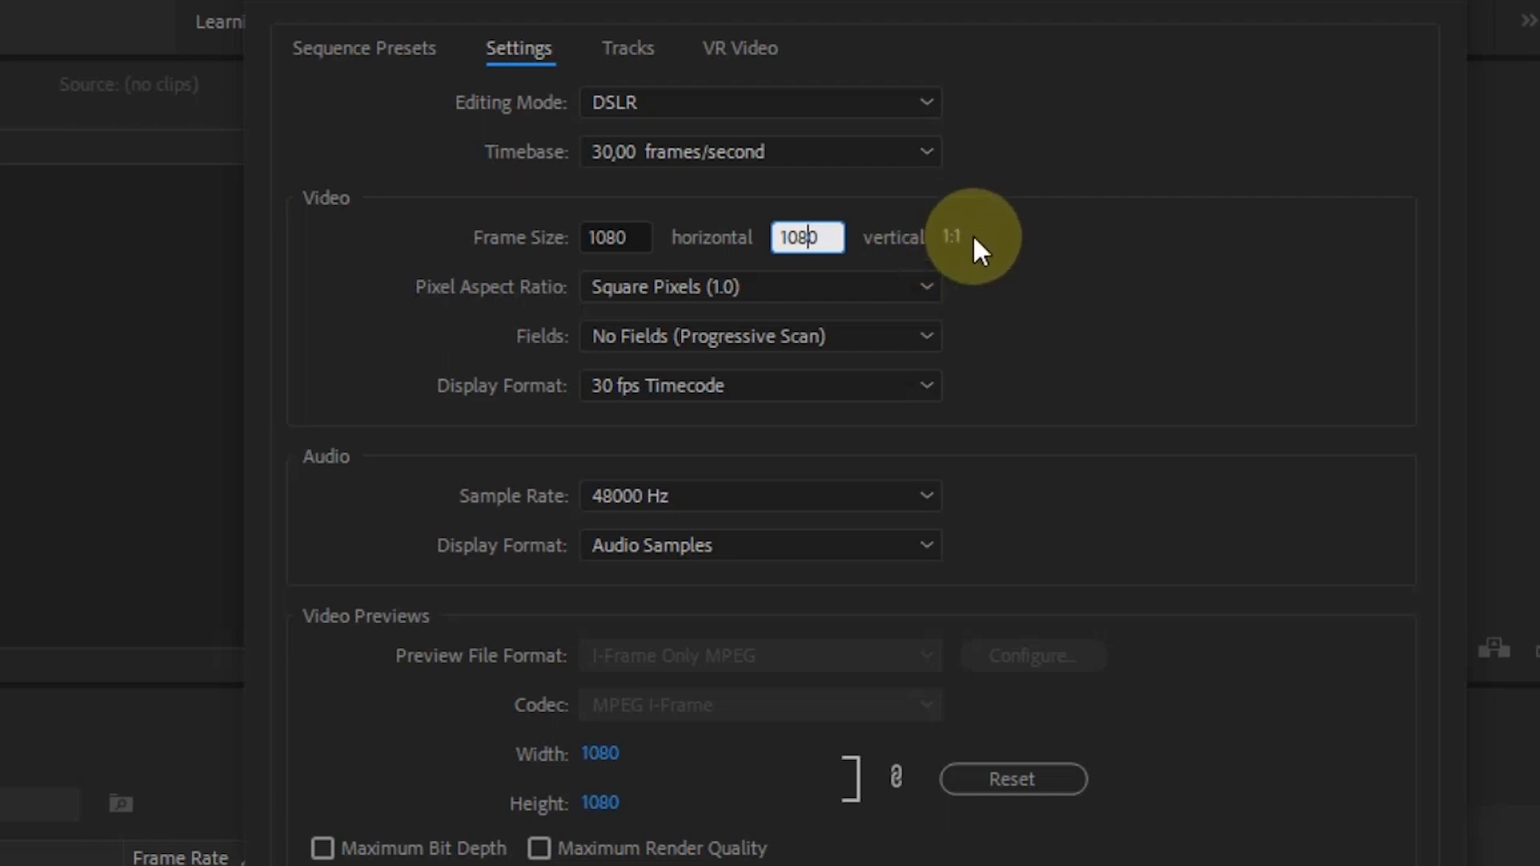
{"action": "left_click", "coordinate": [1035, 284]}
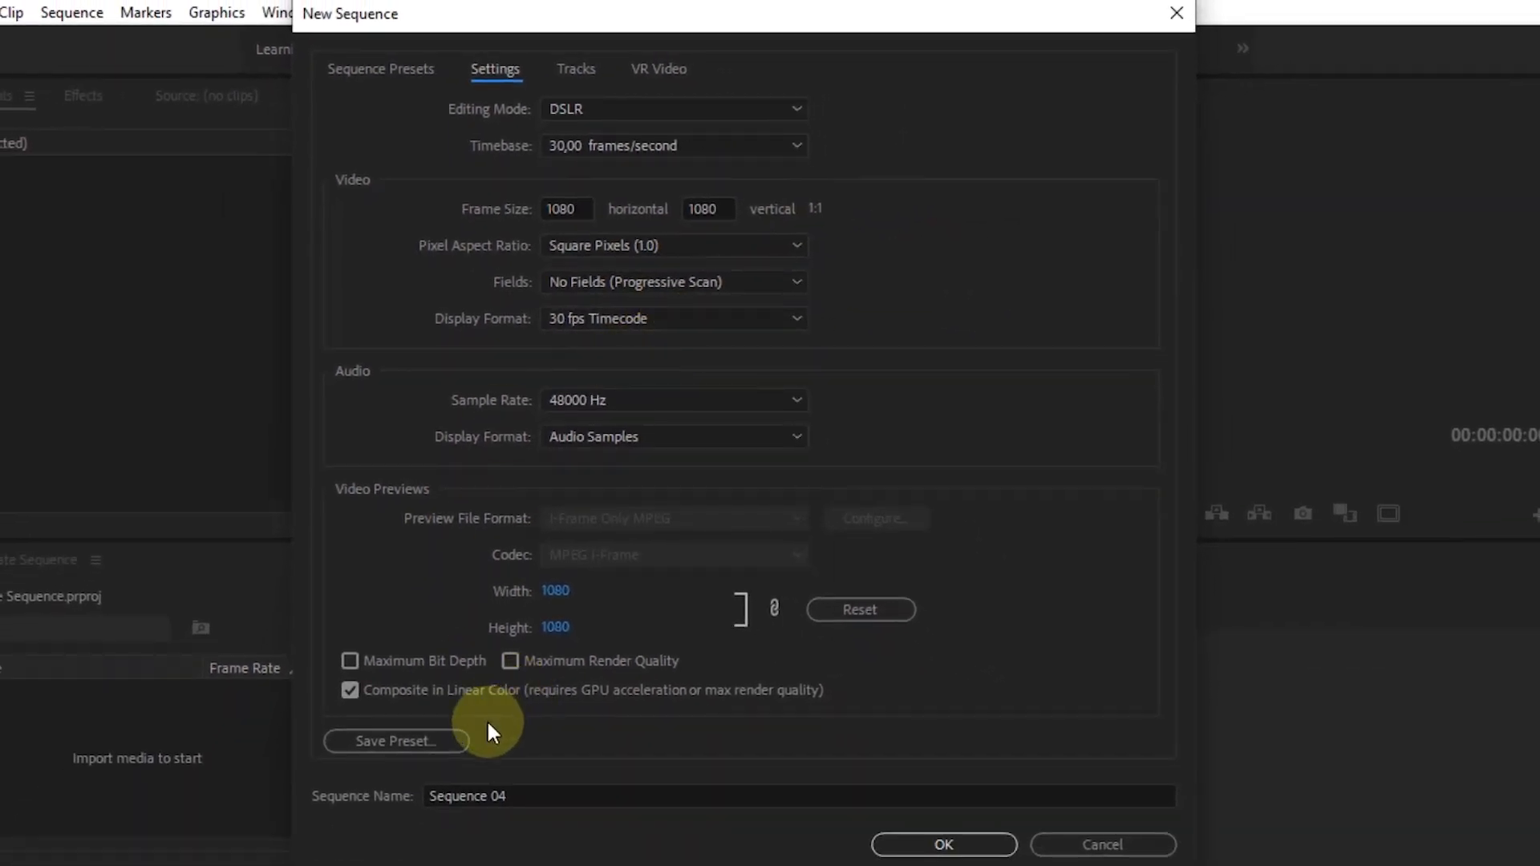
Name the new sequence "Square 30 fps".
{"action": "left_click_drag", "start_coordinate": [520, 799], "coordinate": [327, 797]}
{"action": "type", "text": "Square 30"}
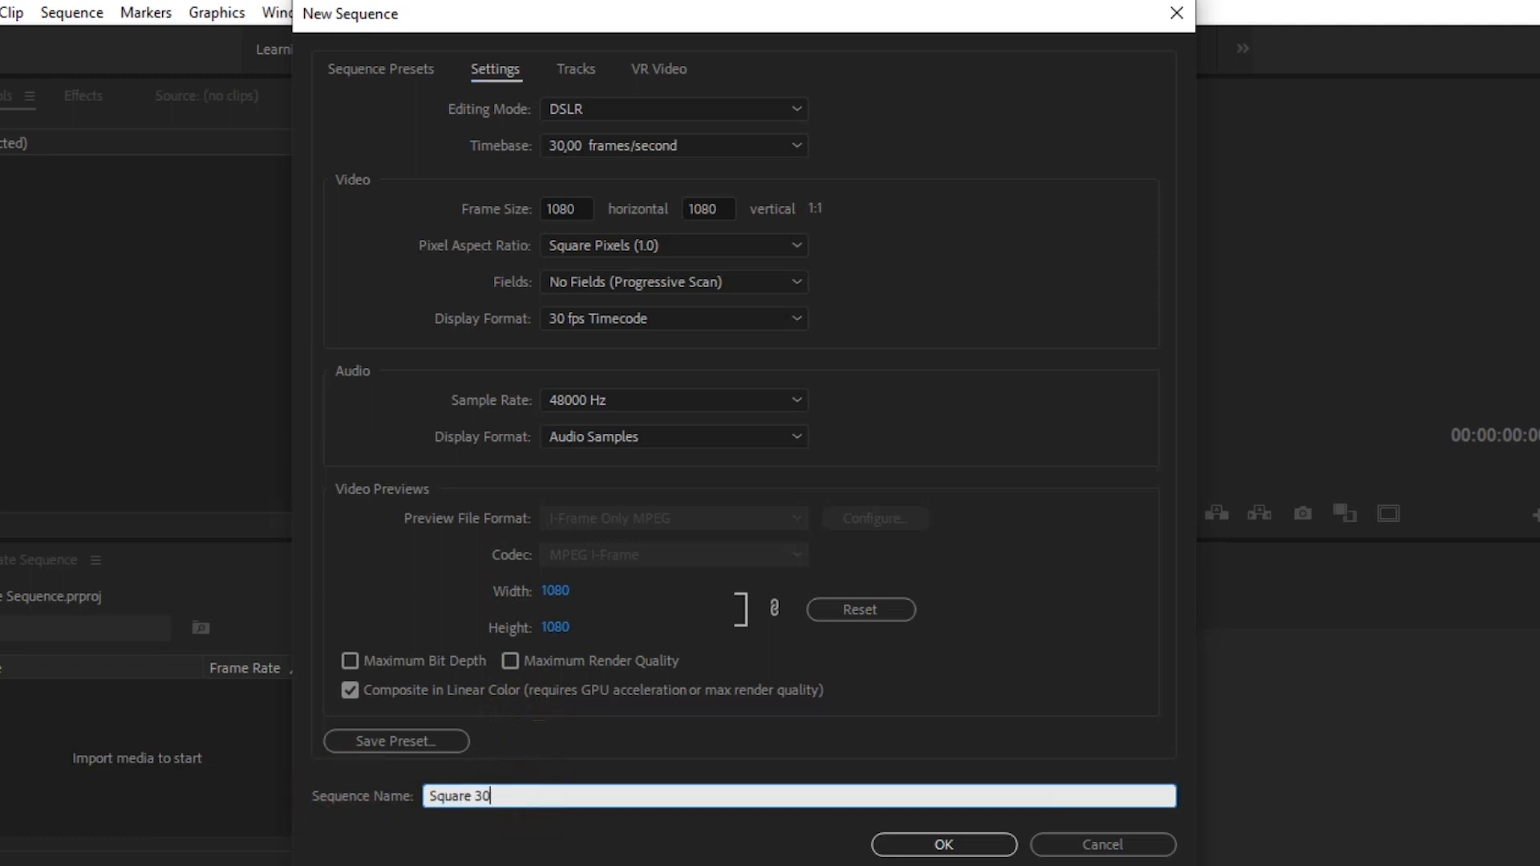
{"action": "type", "text": " fps"}
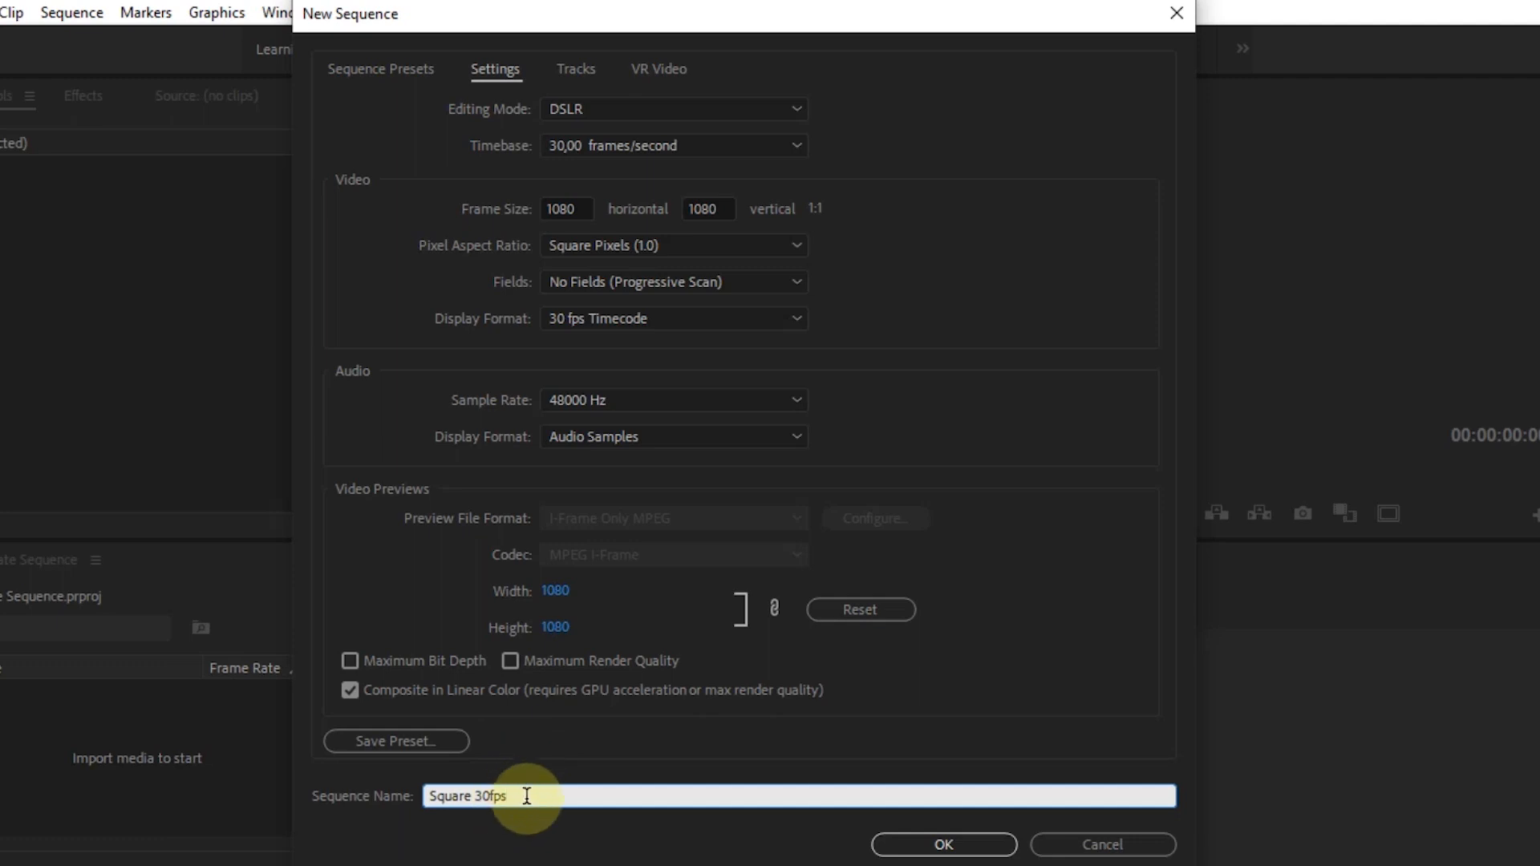
{"action": "left_click", "coordinate": [489, 797]}
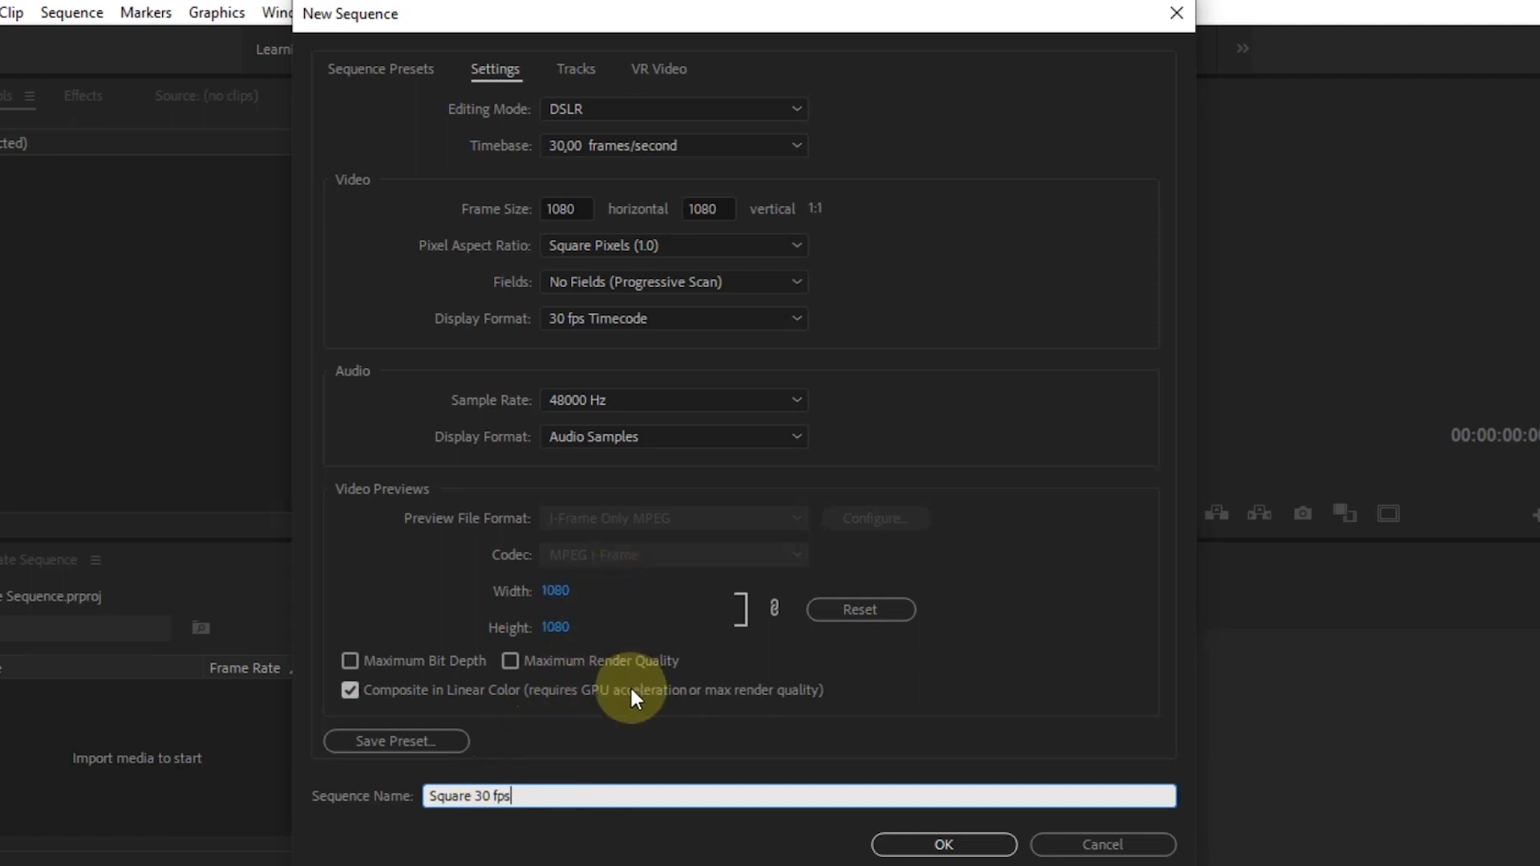
Save the settings as a sequence preset named "Square 30 FPS" with a description beginning "Square format 1:1 30".
{"action": "left_click", "coordinate": [390, 739]}
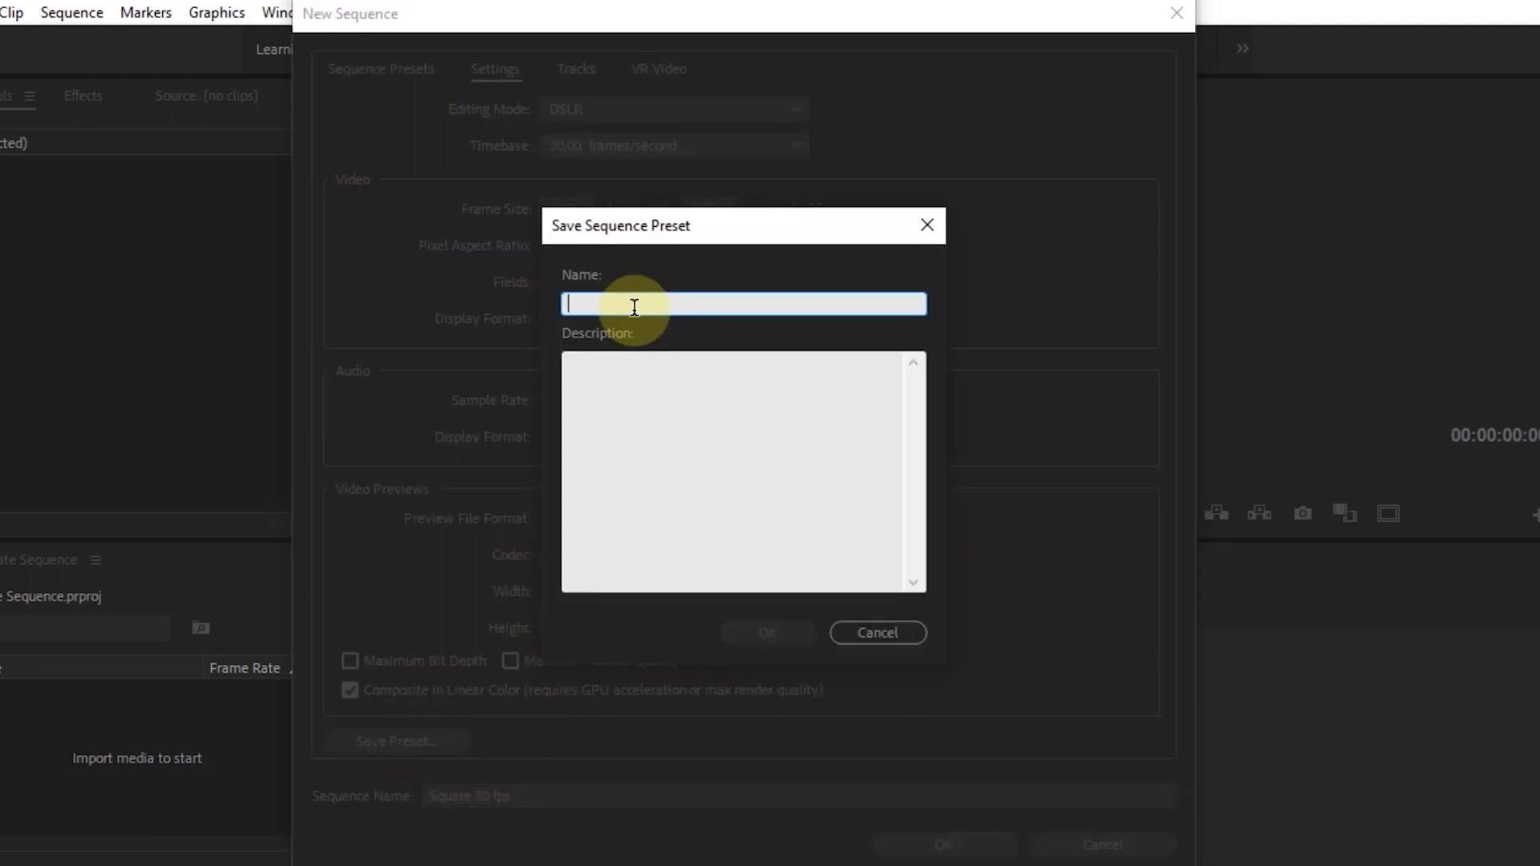
{"action": "type", "text": "Square 30 FPS"}
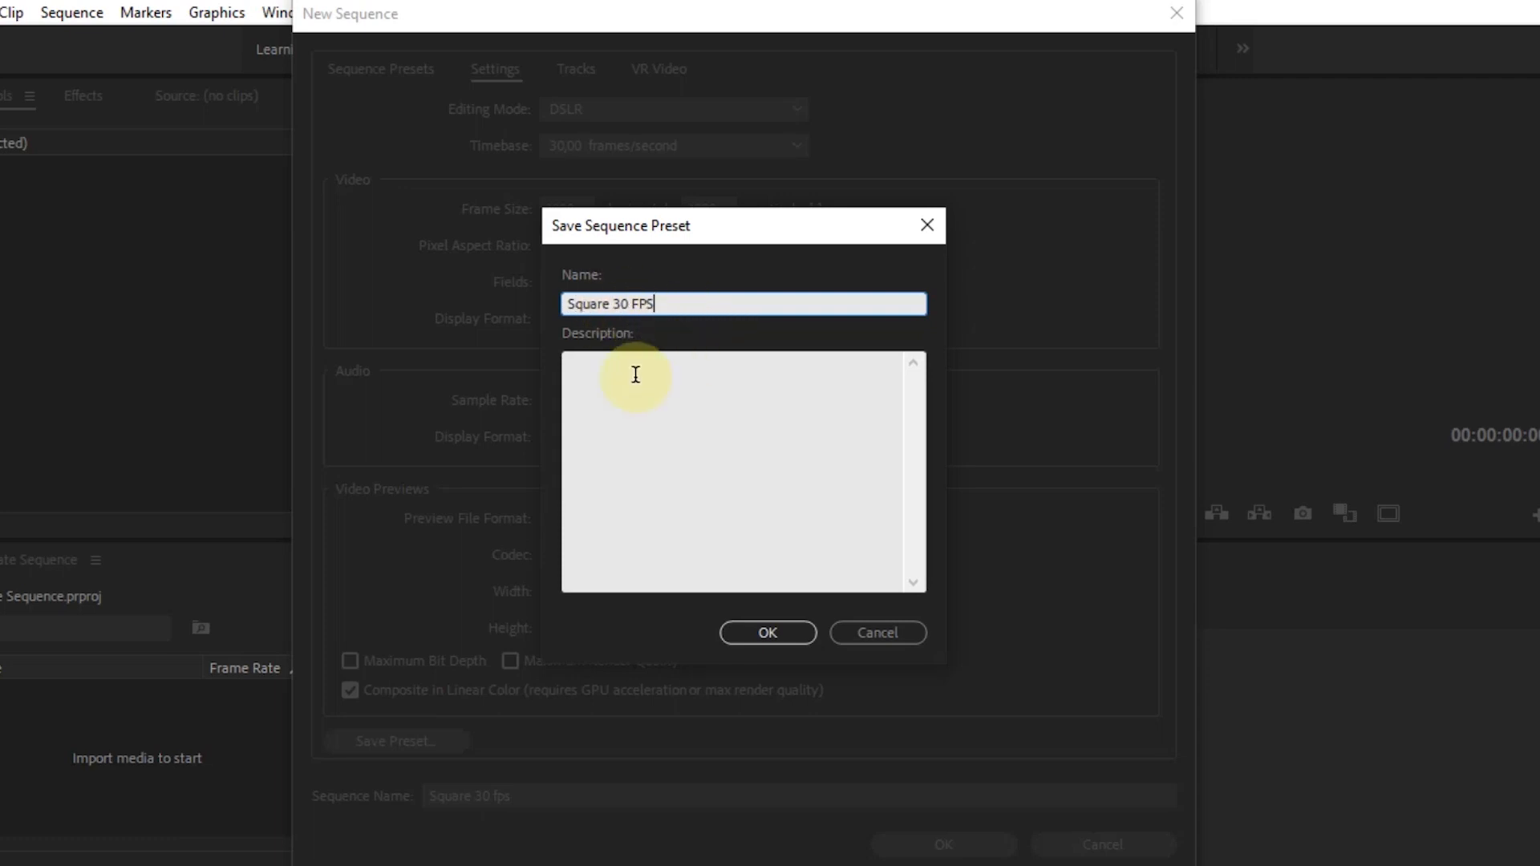
{"action": "left_click", "coordinate": [662, 380]}
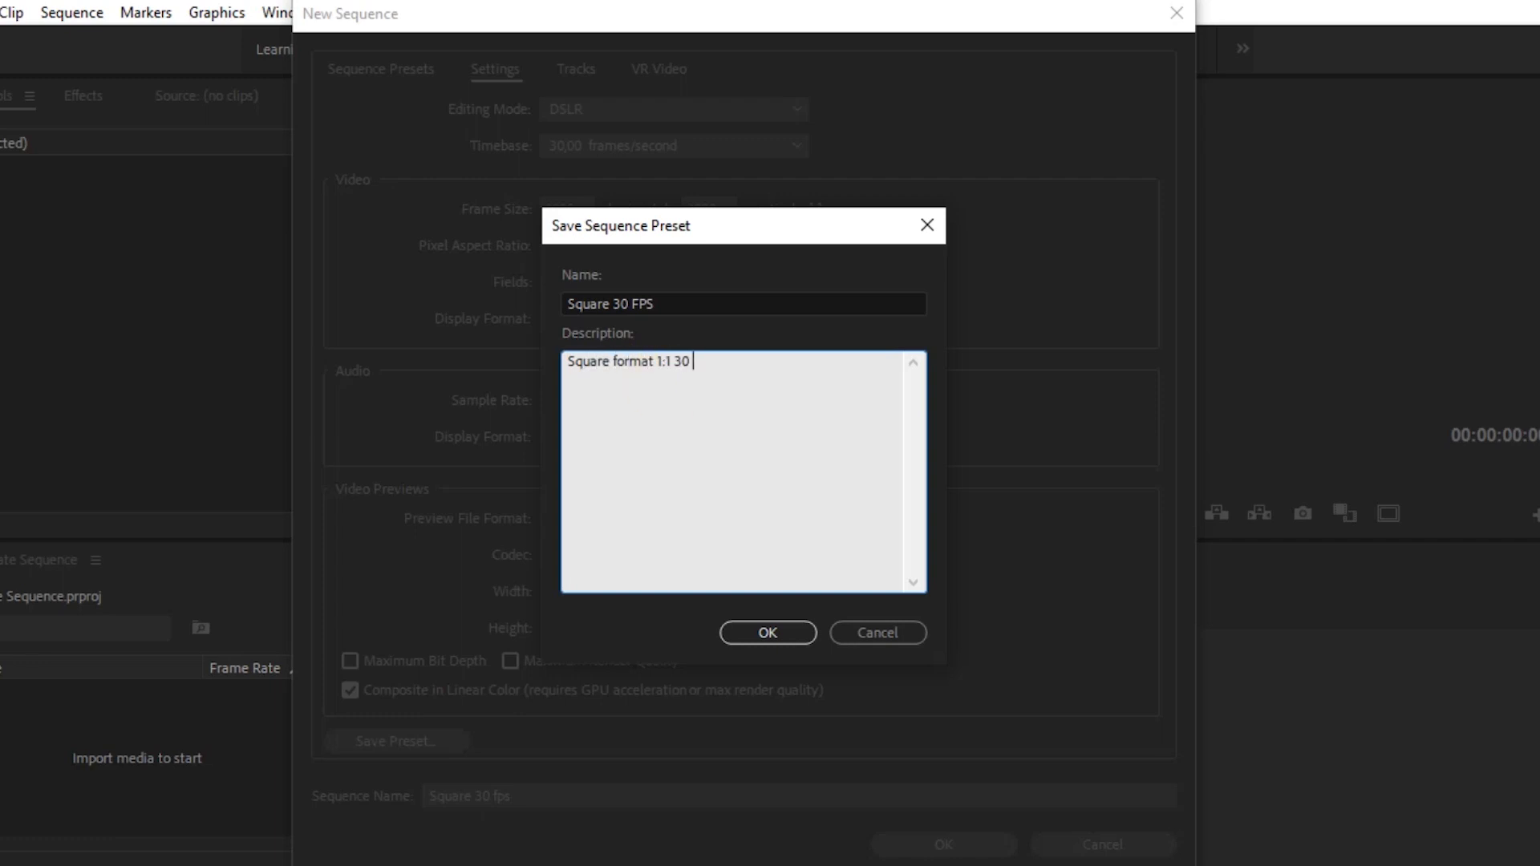
{"action": "left_click", "coordinate": [768, 642]}
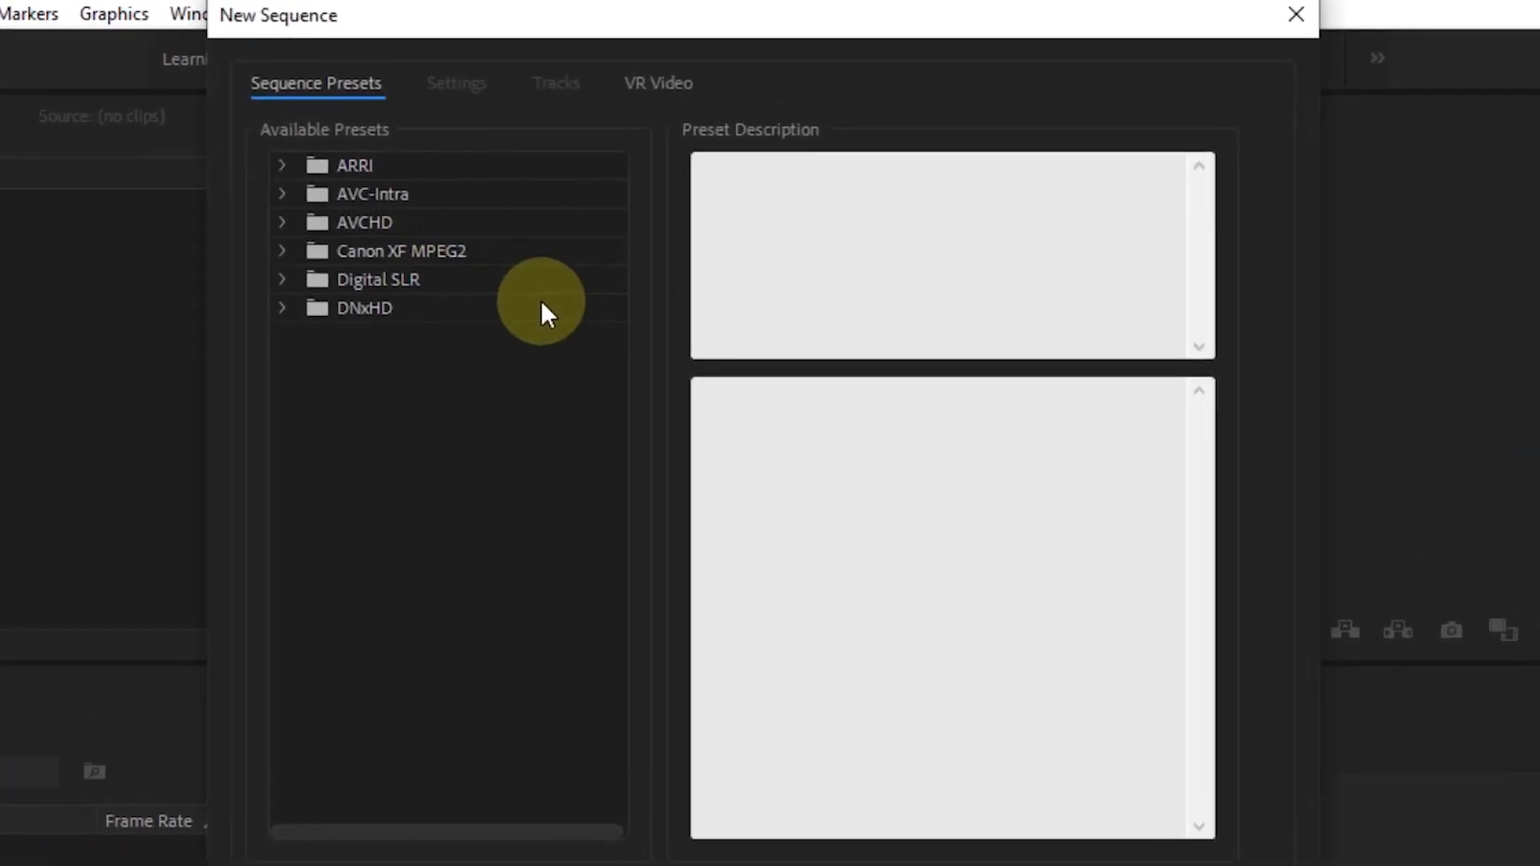
Choose the custom Square 30 FPS preset, review its settings description, and create the sequence.
{"action": "left_click", "coordinate": [399, 679]}
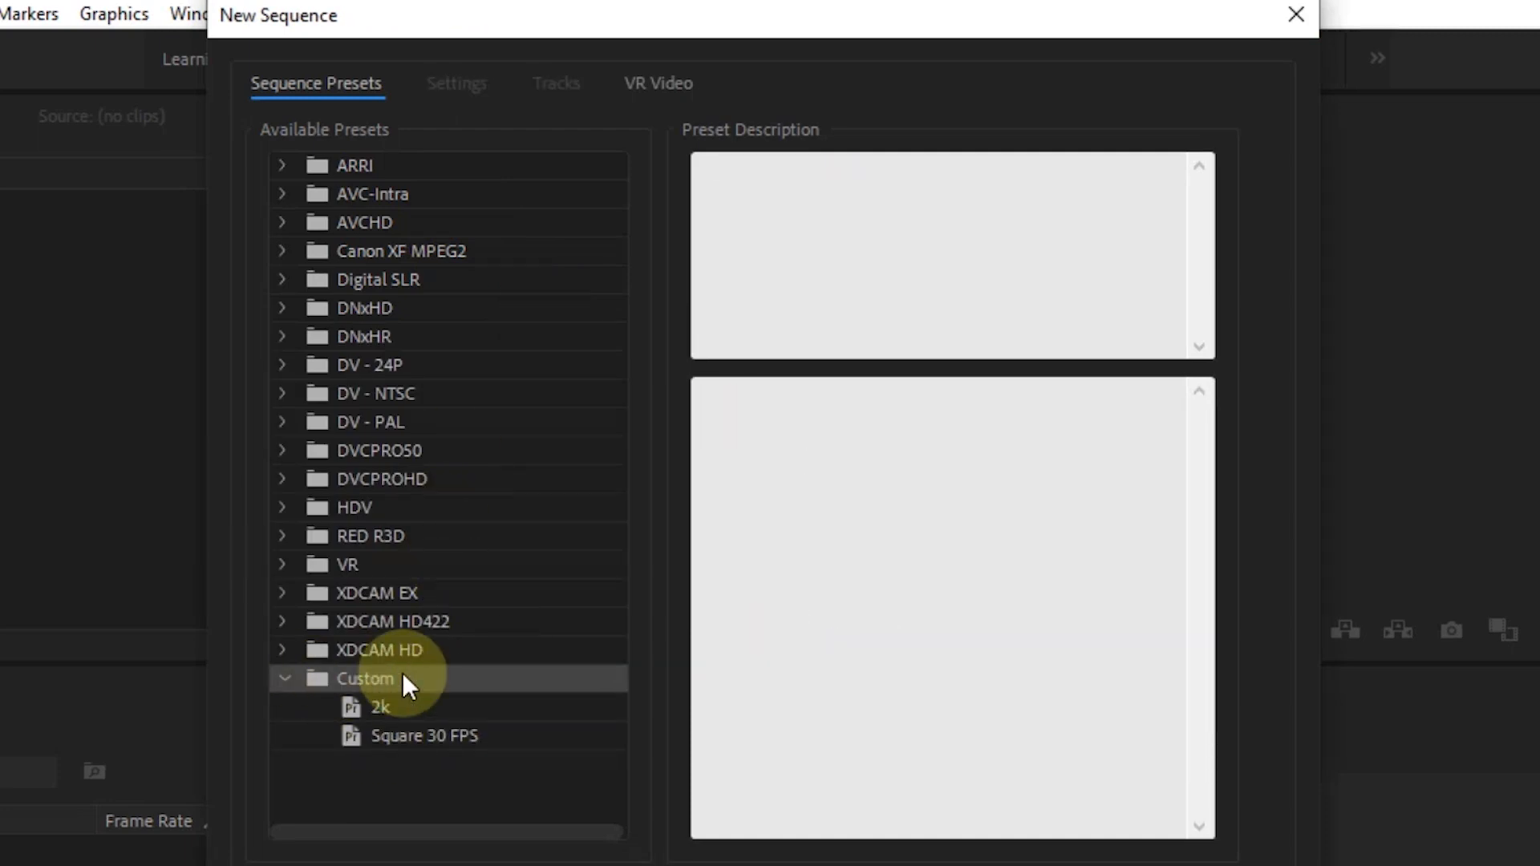
{"action": "left_click", "coordinate": [392, 733]}
{"action": "left_click_drag", "start_coordinate": [741, 436], "coordinate": [850, 439]}
{"action": "left_click_drag", "start_coordinate": [800, 500], "coordinate": [976, 570]}
{"action": "left_click", "coordinate": [887, 637]}
{"action": "left_click", "coordinate": [990, 812]}
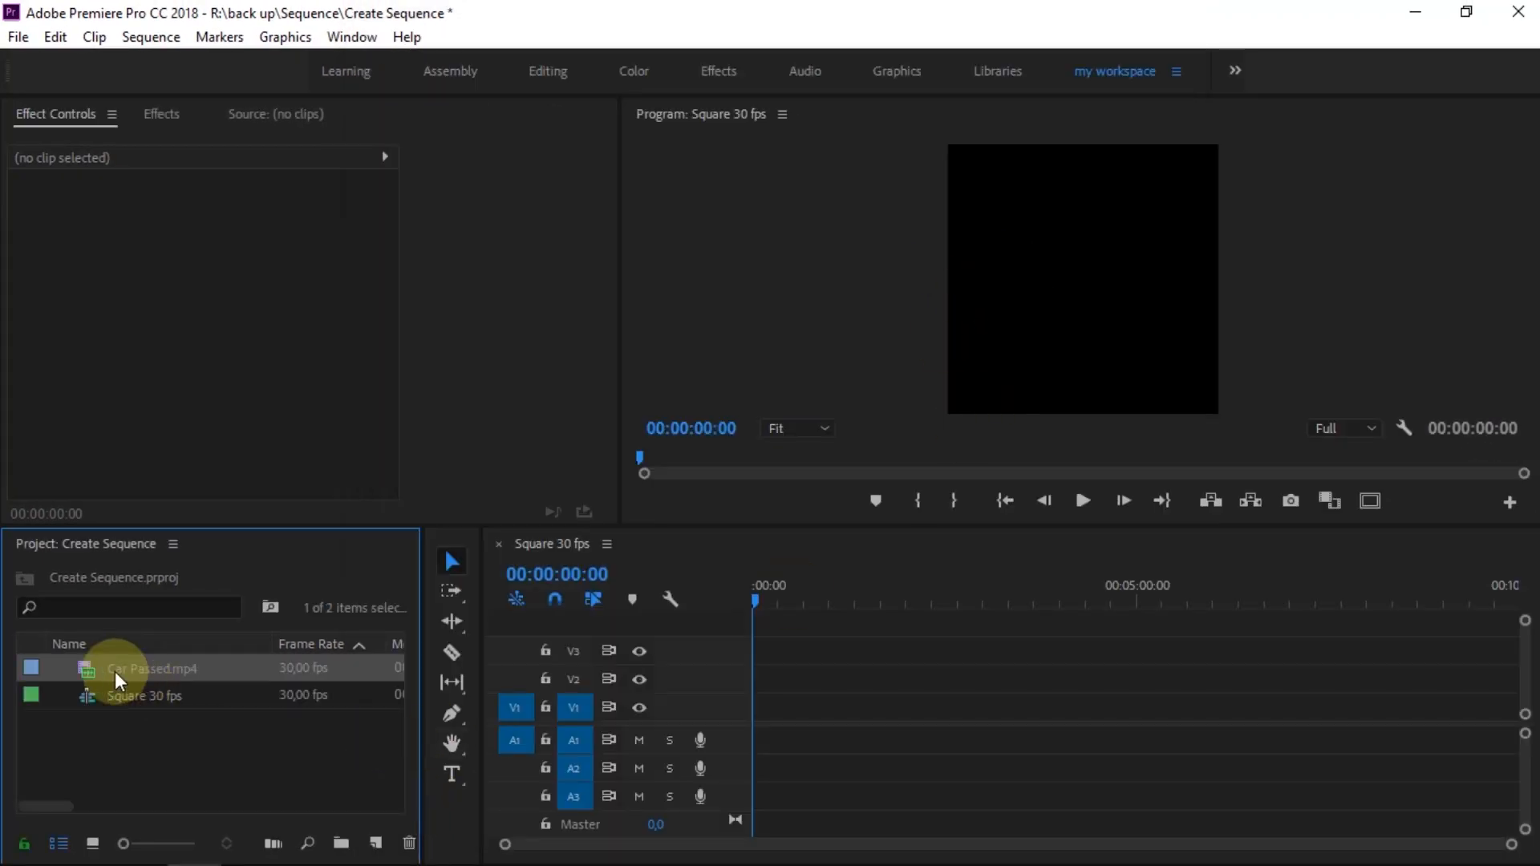
Place Car Passed.mp4 at the start of the sequence on V1 and A1, keeping the existing sequence settings.
{"action": "left_click_drag", "start_coordinate": [134, 678], "coordinate": [751, 726]}
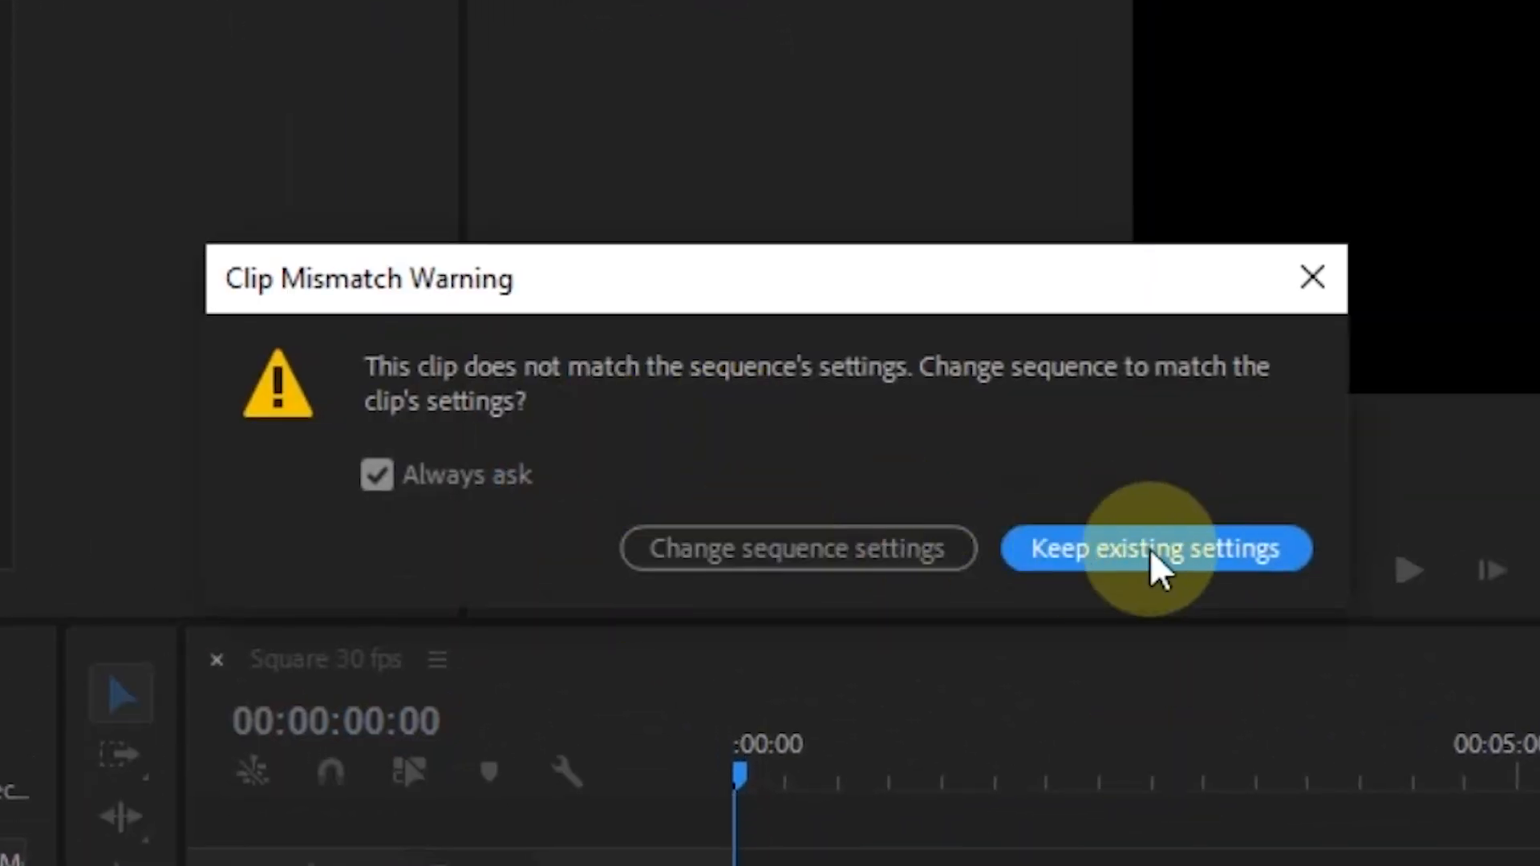
{"action": "left_click", "coordinate": [1120, 556]}
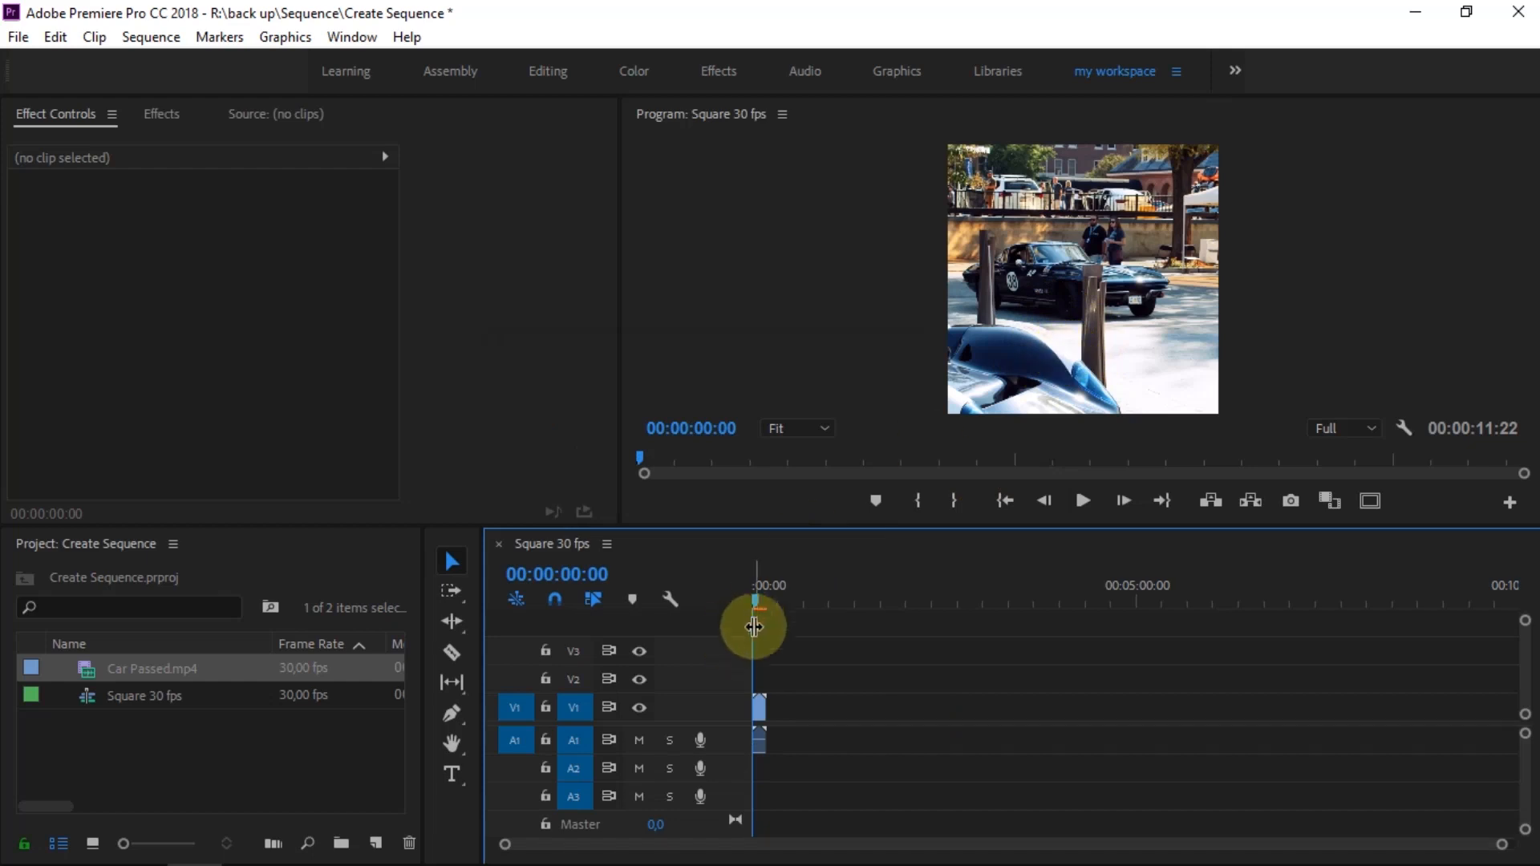
{"action": "left_click", "coordinate": [791, 435]}
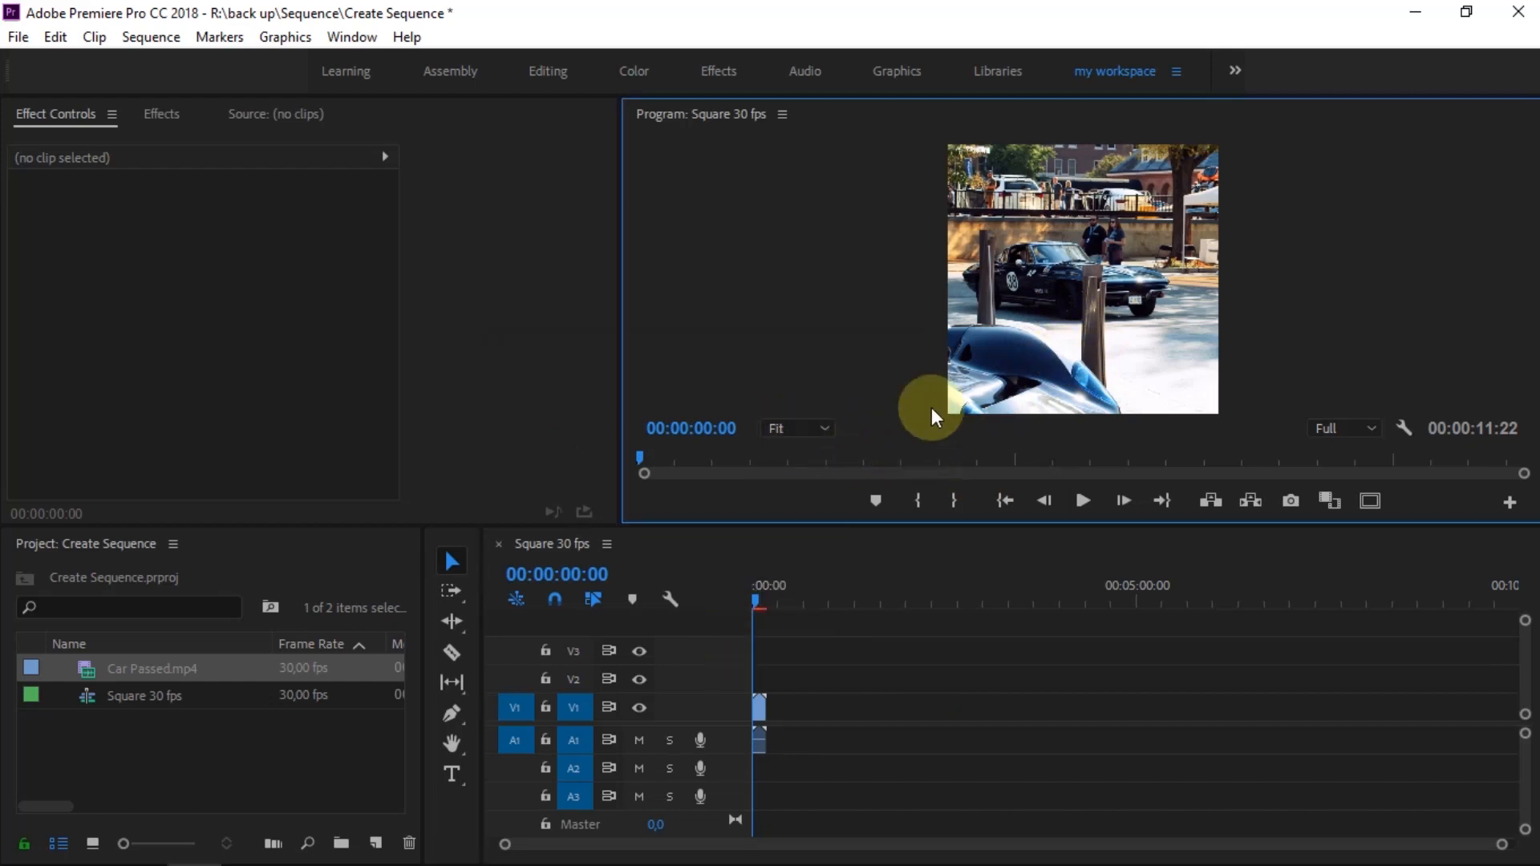
Set the program monitor's playback resolution to 1/4 and play the sequence from the beginning.
{"action": "left_click", "coordinate": [759, 604]}
{"action": "left_click_drag", "start_coordinate": [759, 604], "coordinate": [755, 596]}
{"action": "left_click", "coordinate": [1338, 429]}
{"action": "left_click", "coordinate": [1339, 499]}
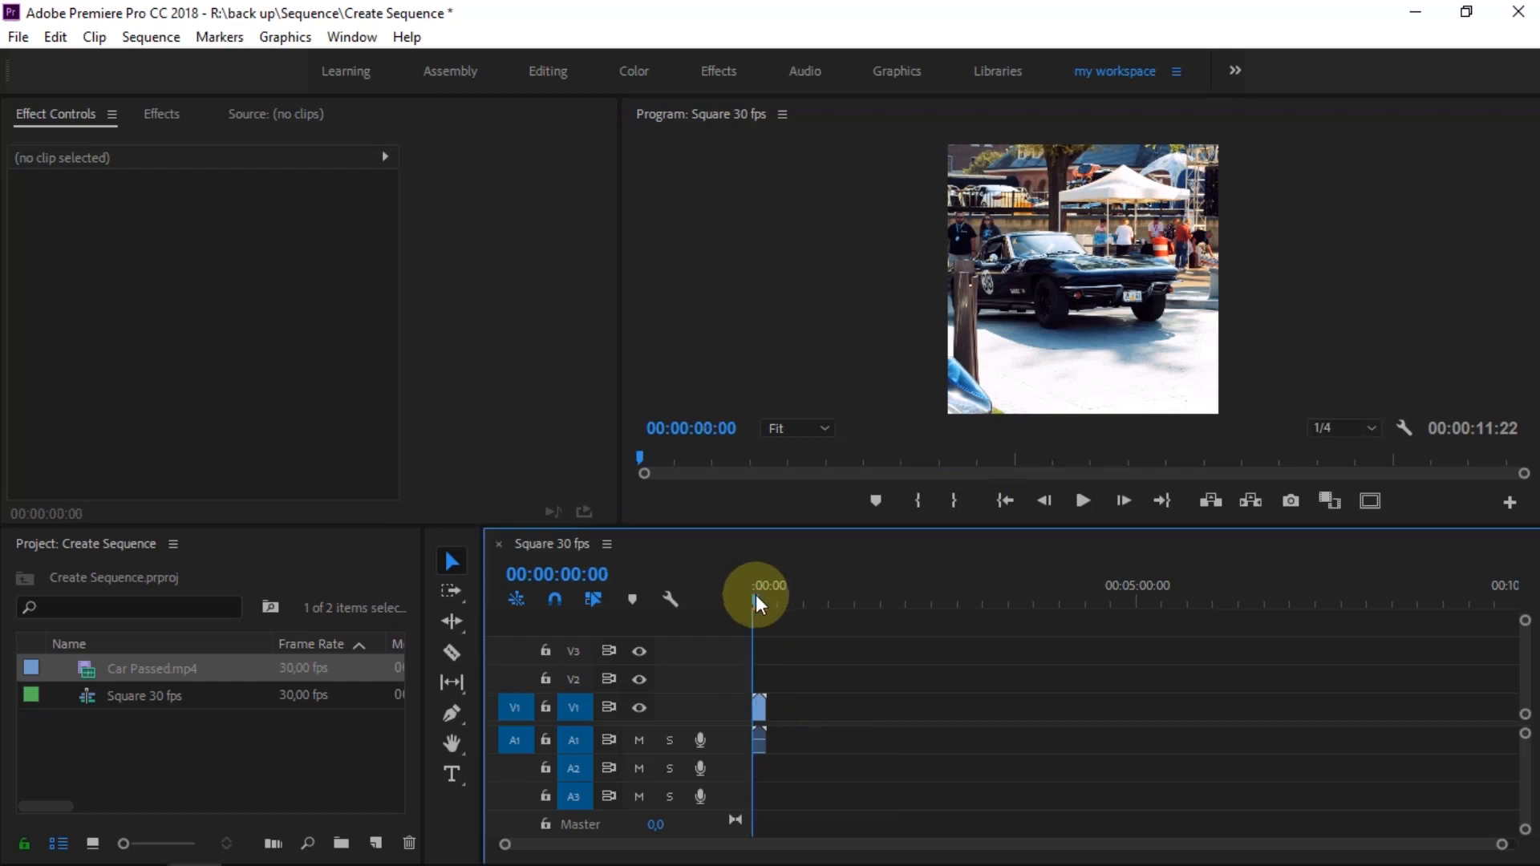
{"action": "key", "text": "space"}
Apply Scale to Frame Size to the Car Passed.mp4 clip on V1.
{"action": "left_click", "coordinate": [763, 706]}
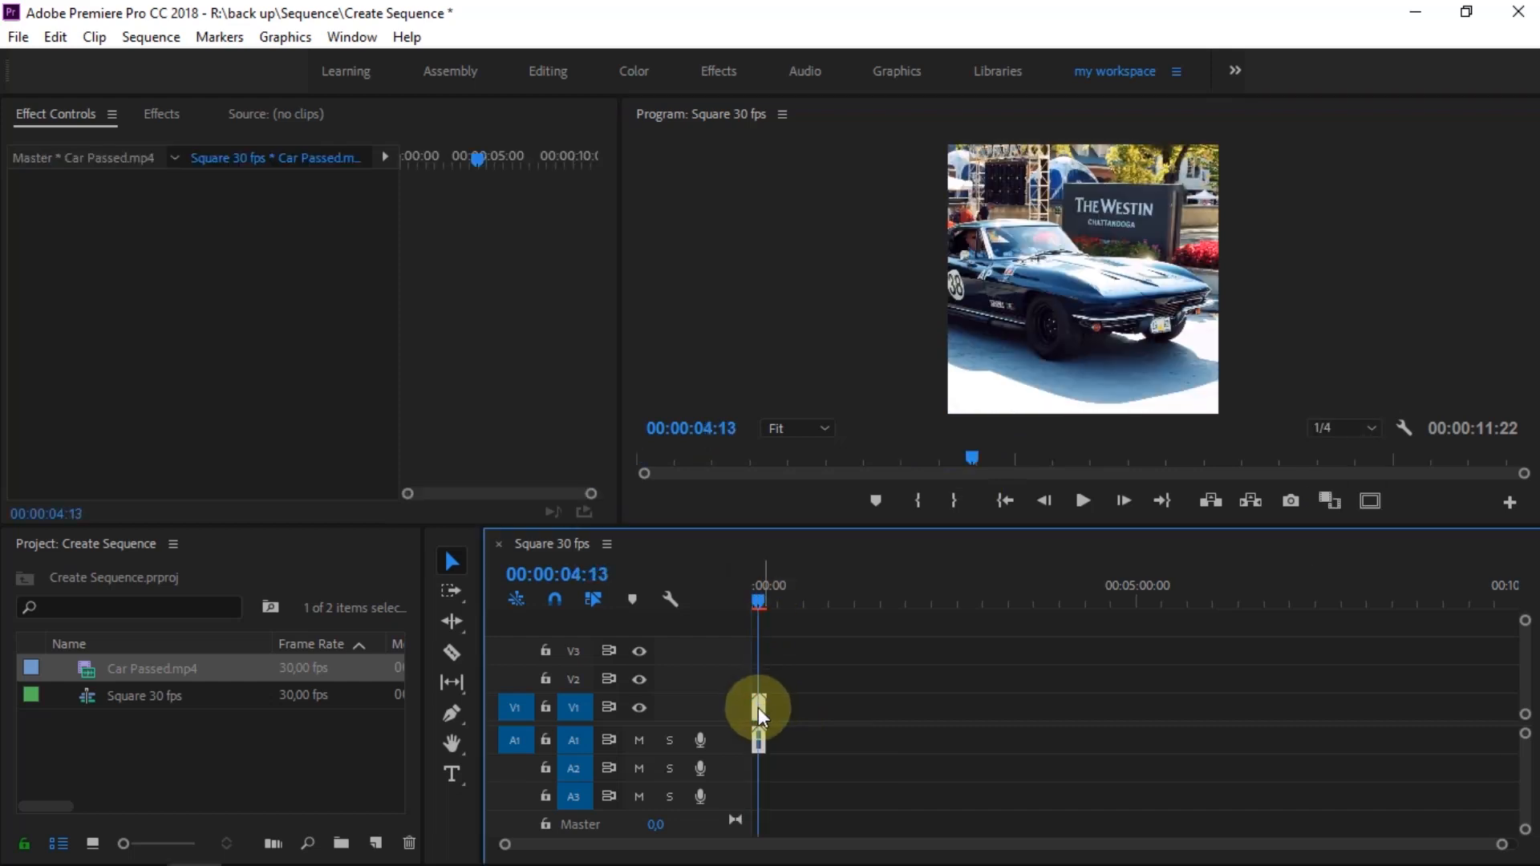
{"action": "right_click", "coordinate": [758, 707]}
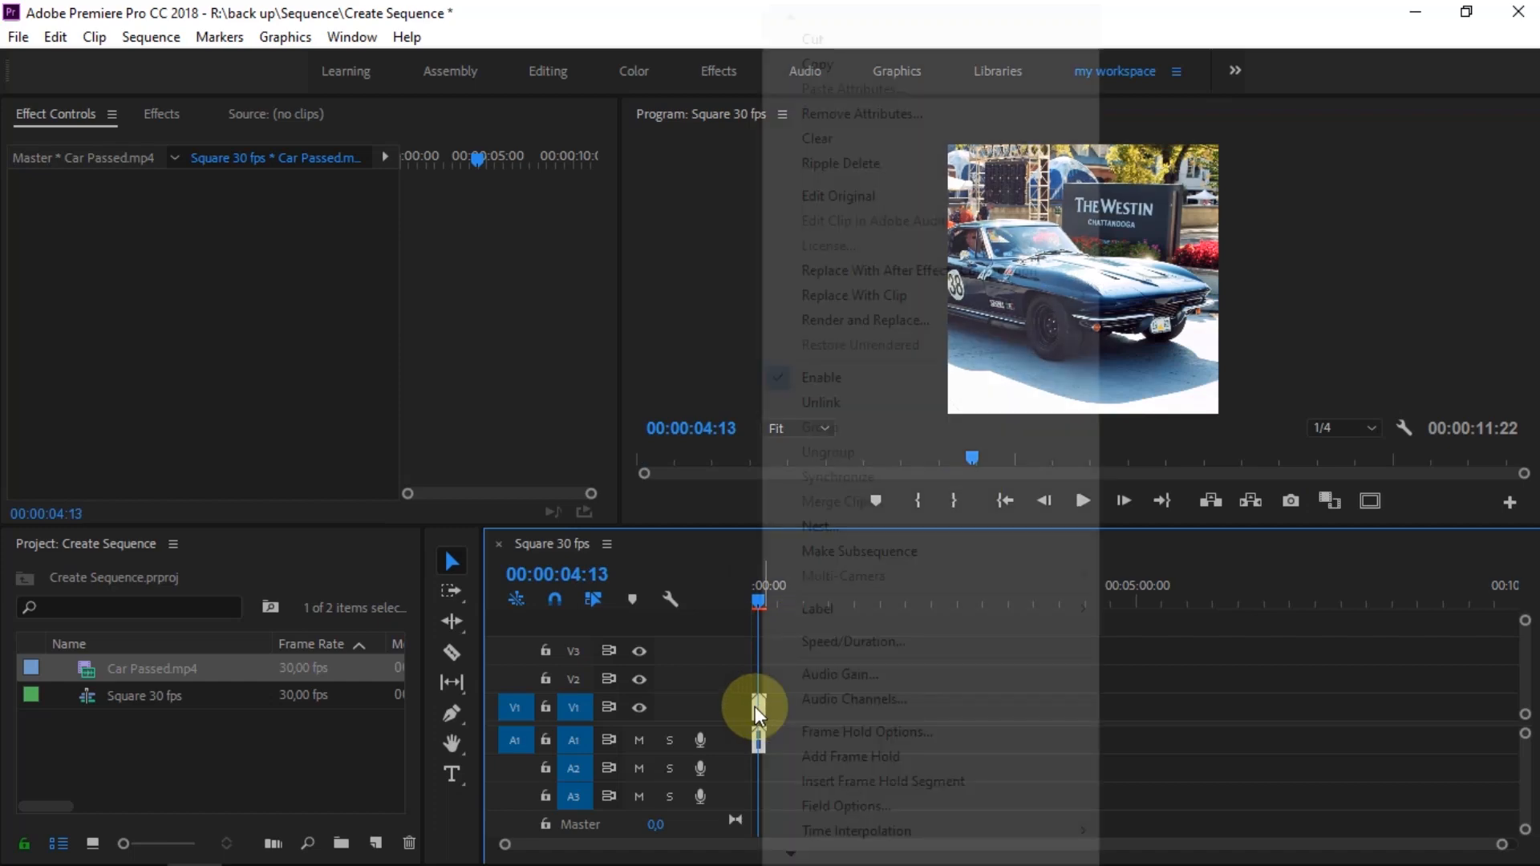
{"action": "left_click", "coordinate": [760, 708]}
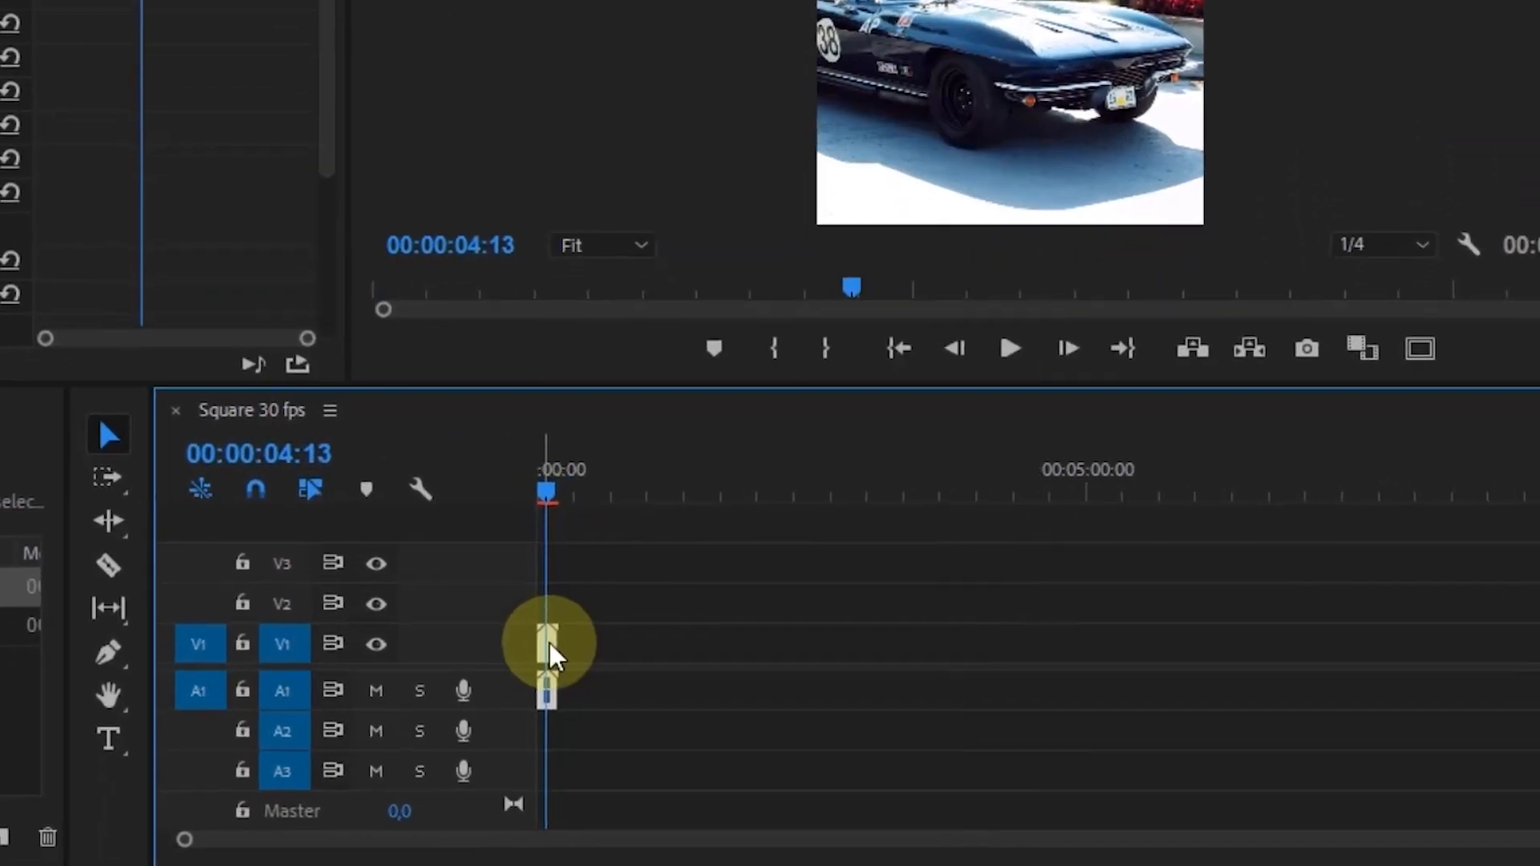
{"action": "right_click", "coordinate": [552, 643]}
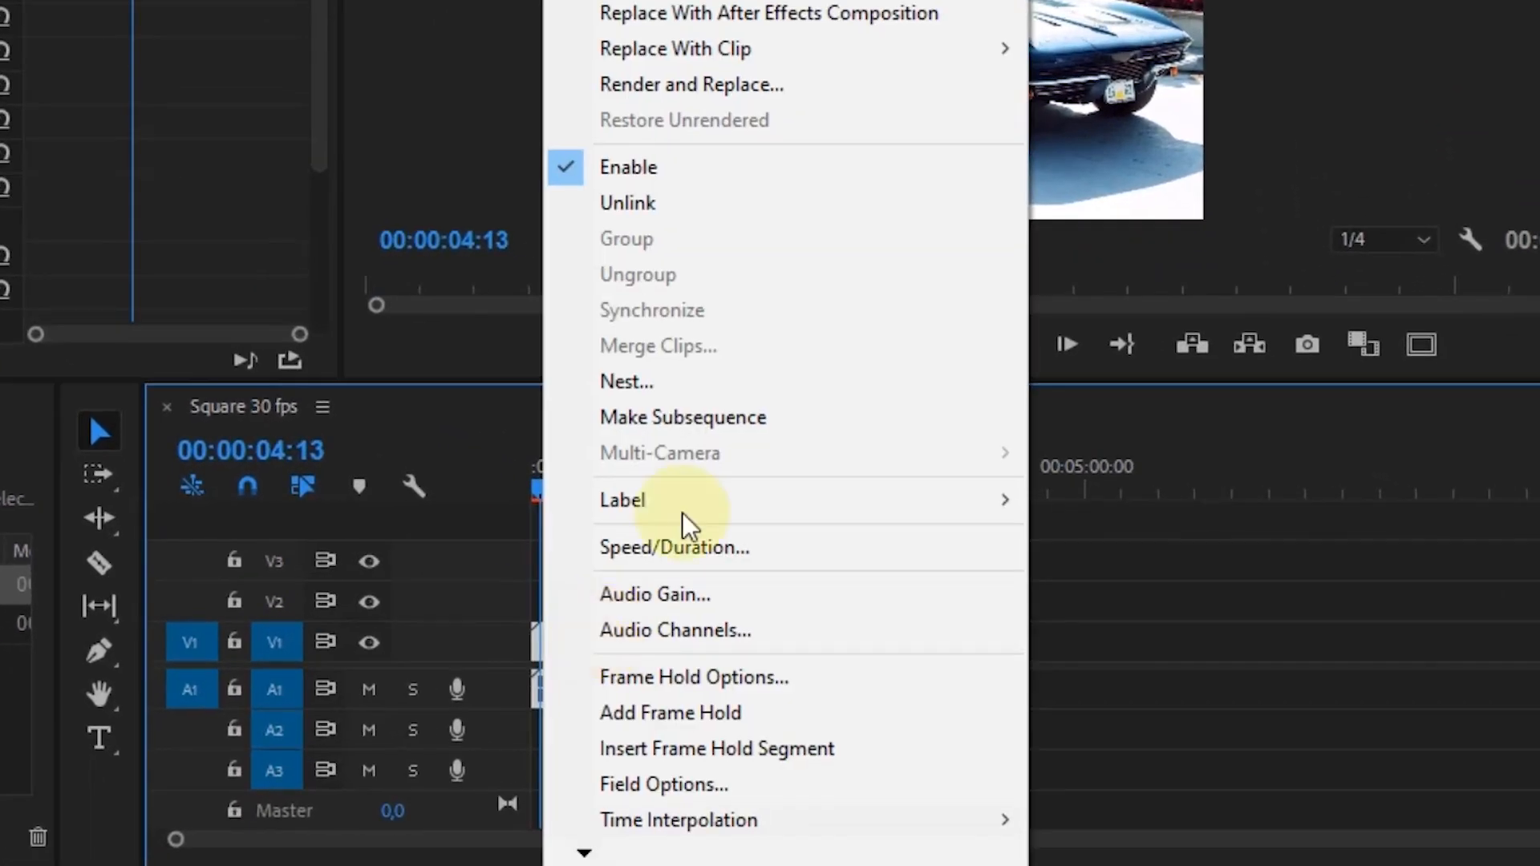
{"action": "left_click", "coordinate": [588, 856]}
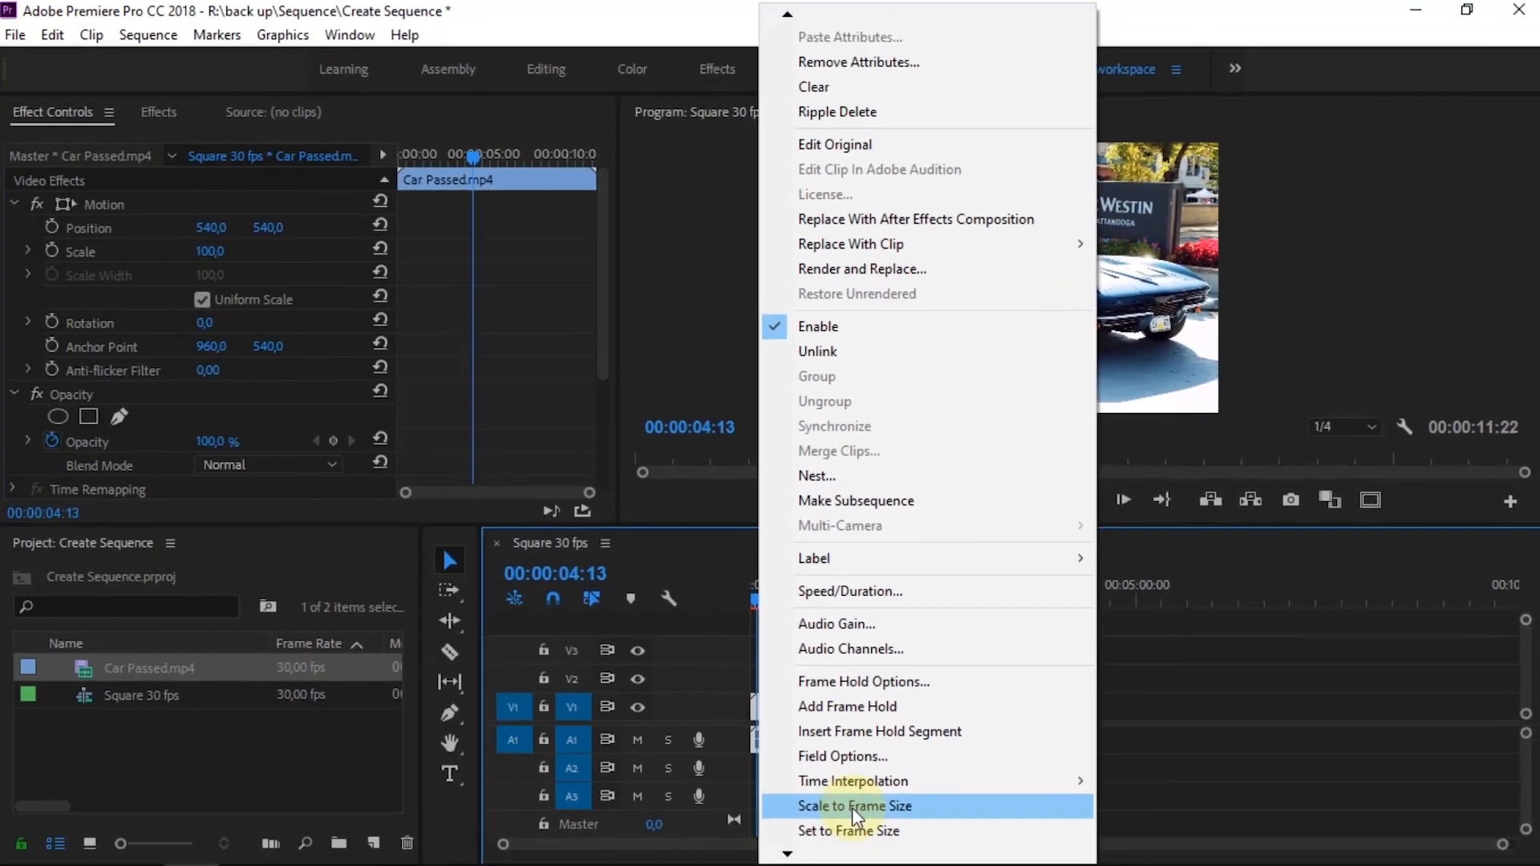
{"action": "left_click", "coordinate": [854, 807]}
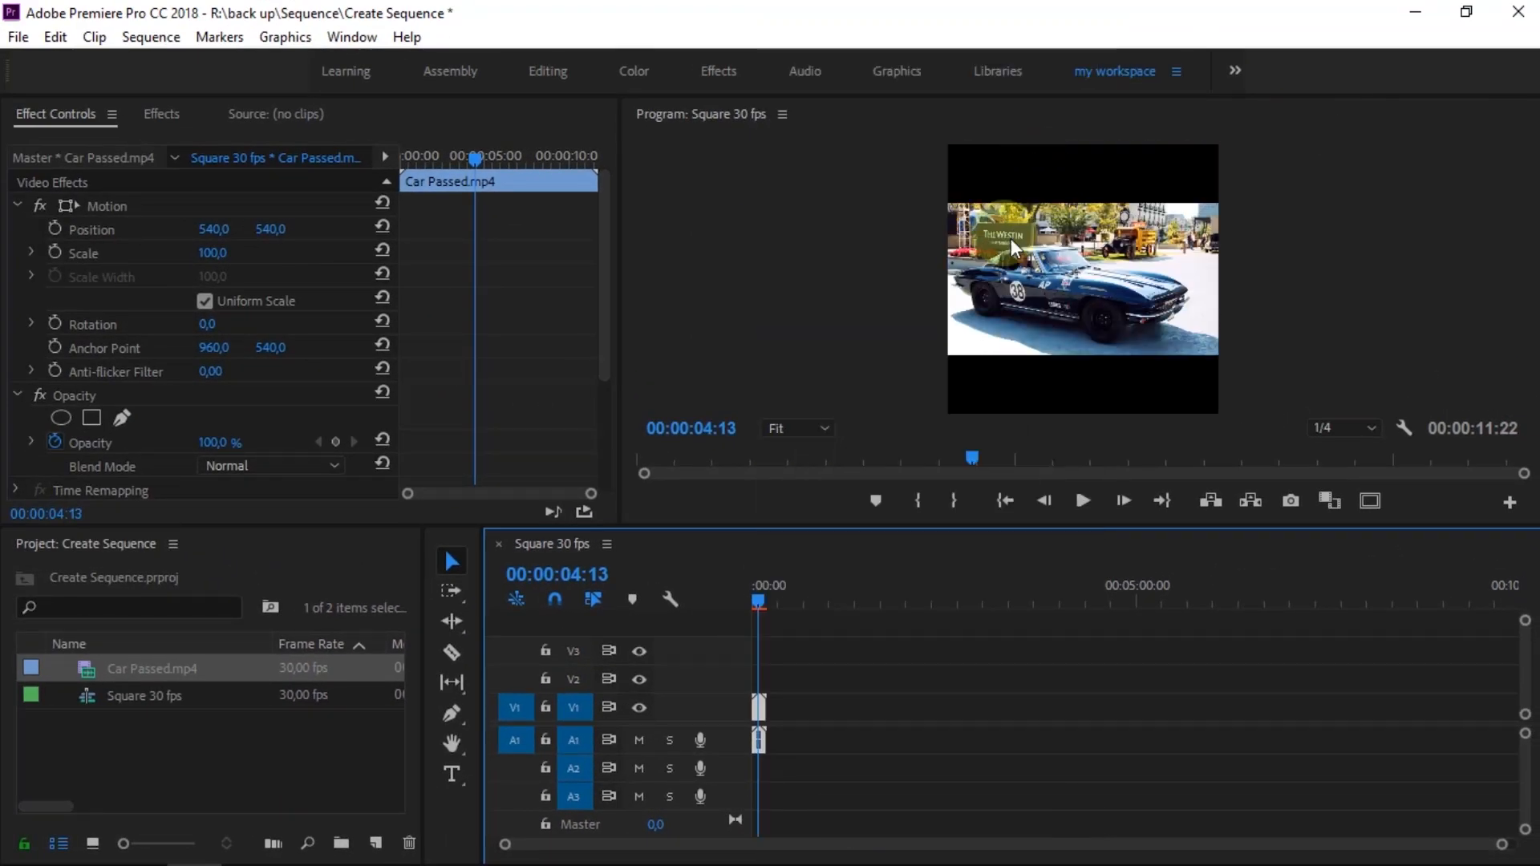
Add the title "TNO TM" in the black bar above the footage at 00:00:00:27 and move its graphic to position 636, 586.
{"action": "left_click_drag", "start_coordinate": [759, 601], "coordinate": [753, 602]}
{"action": "left_click", "coordinate": [764, 675]}
{"action": "key", "text": "t"}
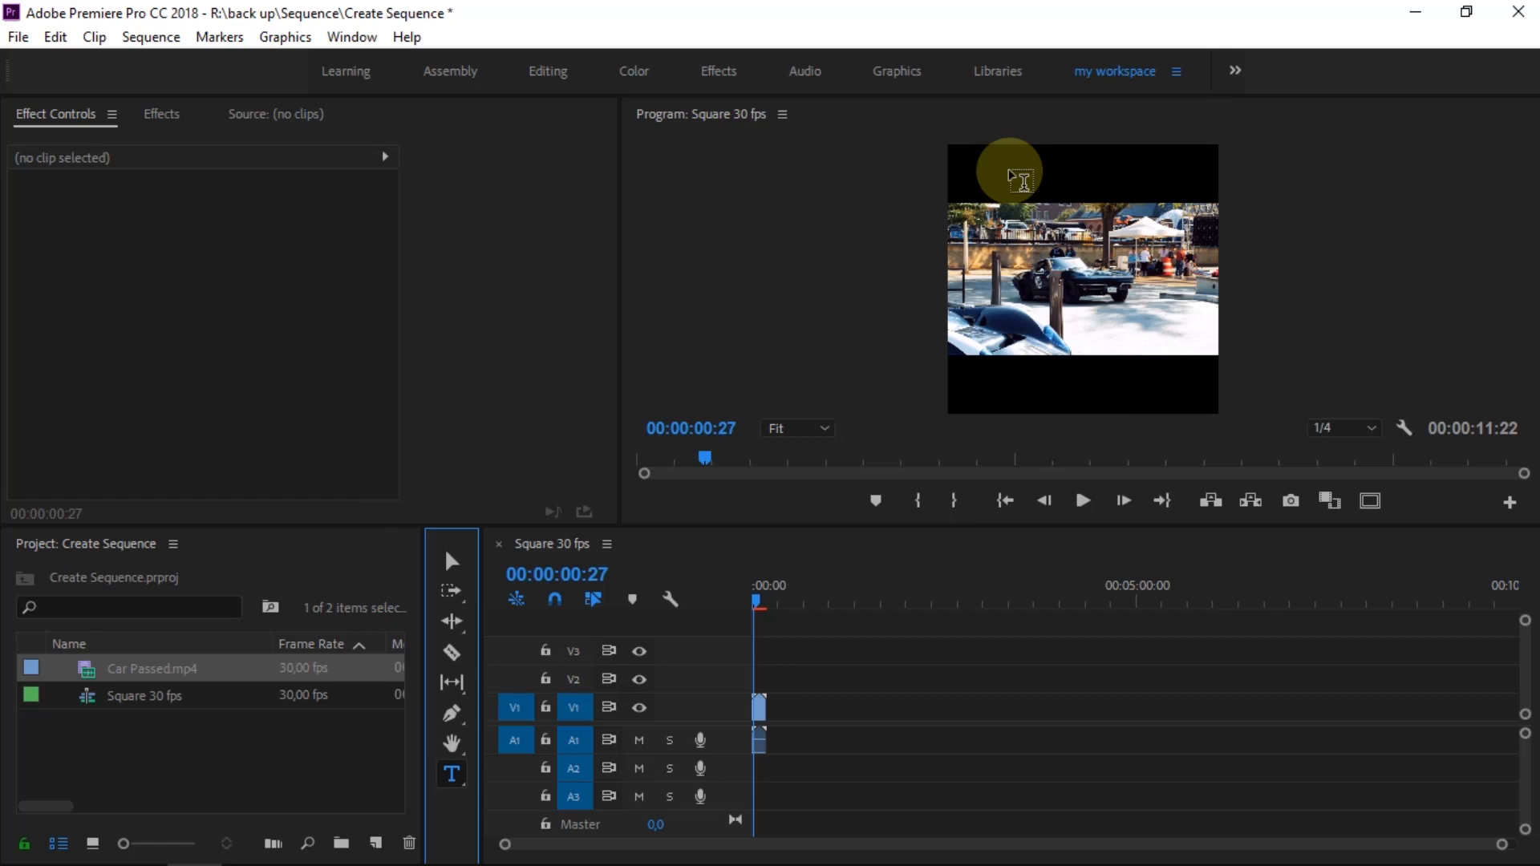
{"action": "left_click", "coordinate": [1076, 202]}
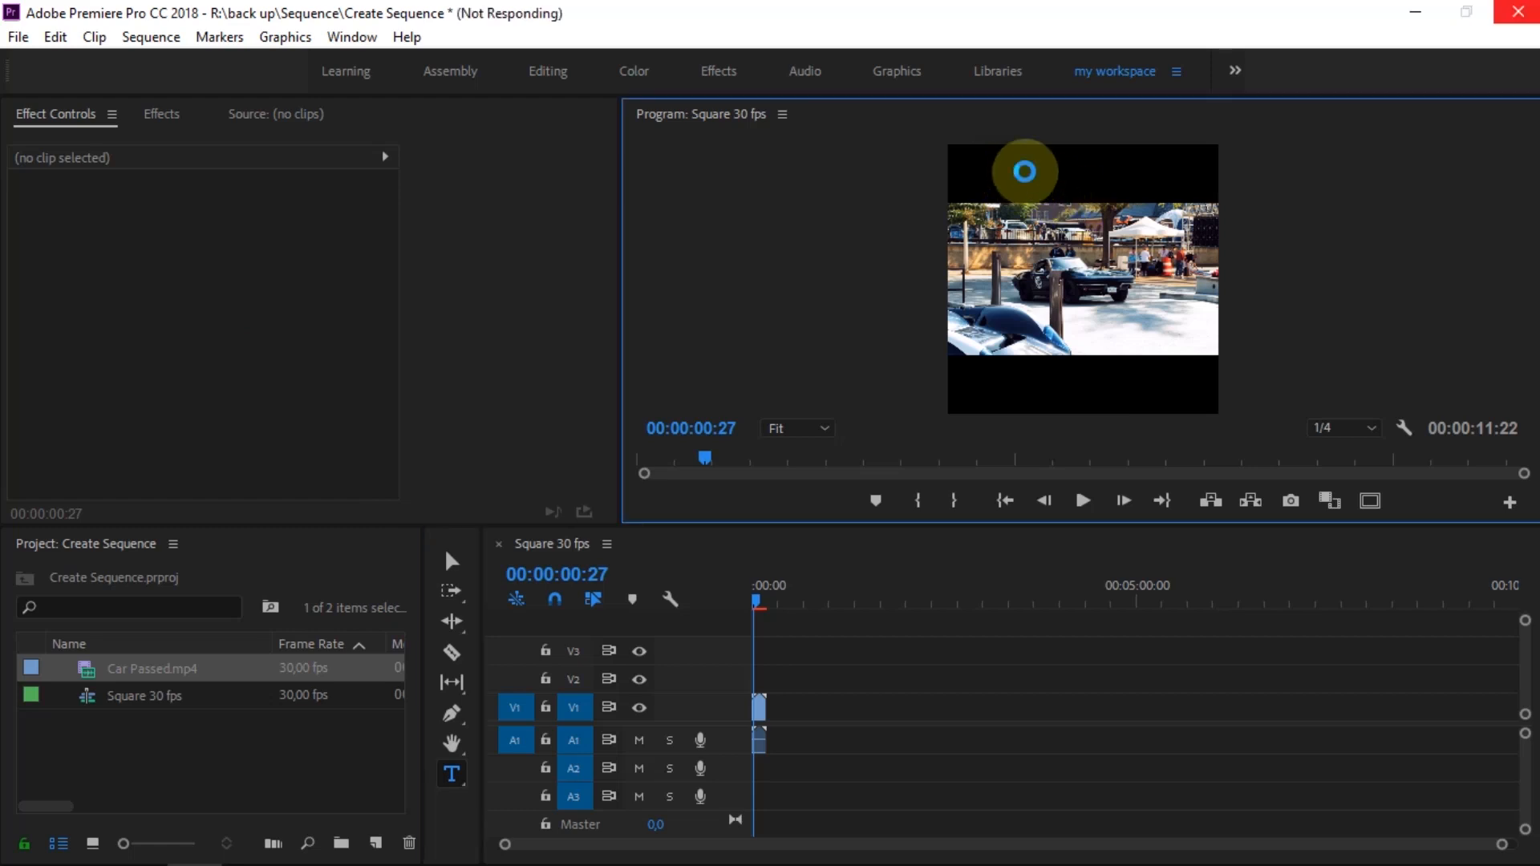
{"action": "type", "text": "TNO TM"}
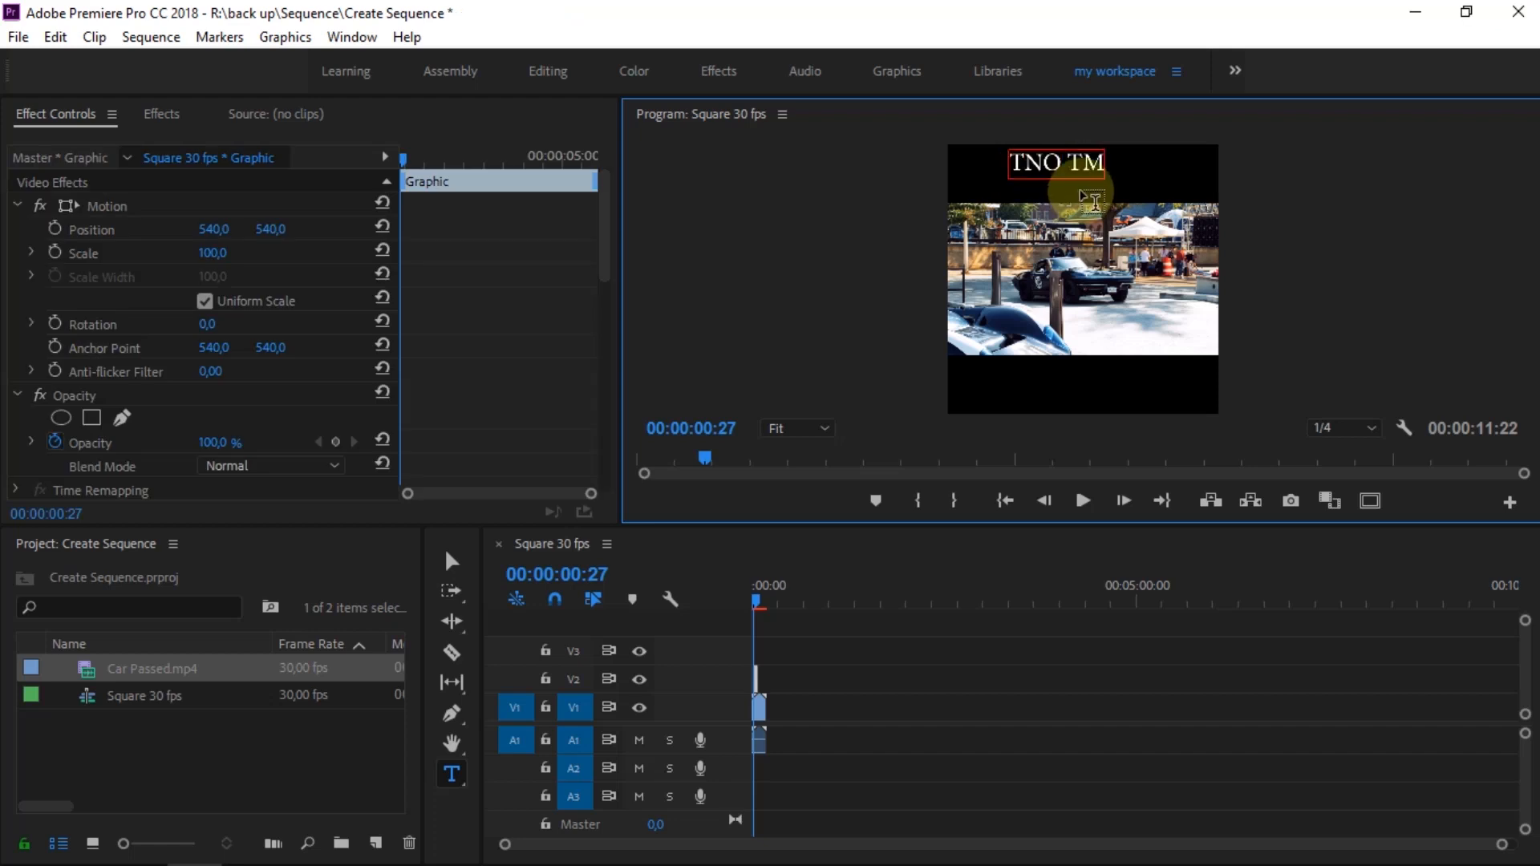
{"action": "scroll", "coordinate": [207, 282], "scroll_direction": "up", "scroll_amount": 5}
{"action": "left_click_drag", "start_coordinate": [213, 229], "coordinate": [304, 228]}
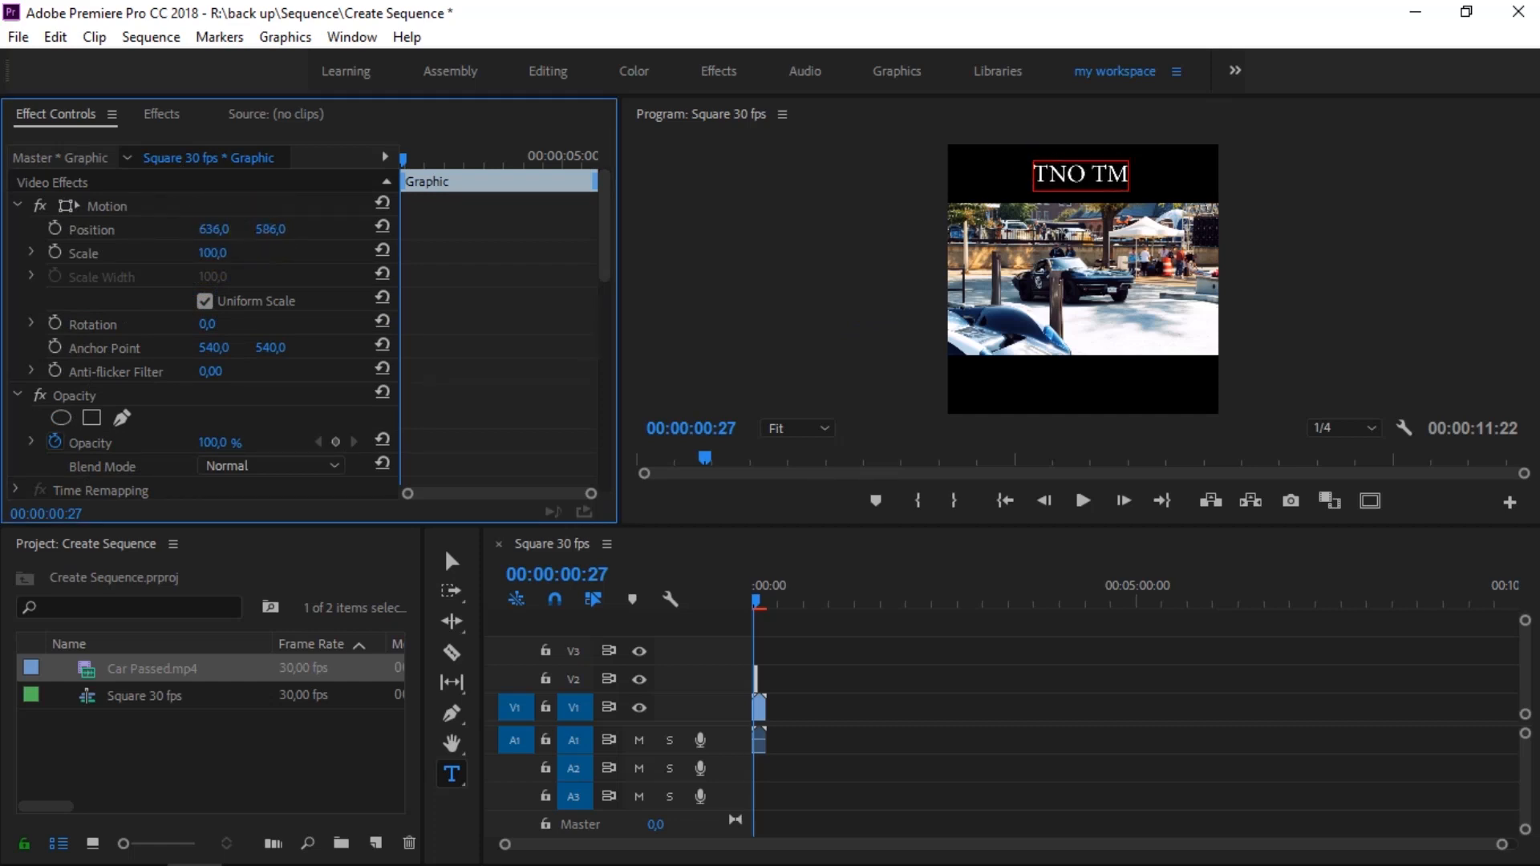
{"action": "left_click", "coordinate": [216, 229]}
{"action": "left_click", "coordinate": [308, 263]}
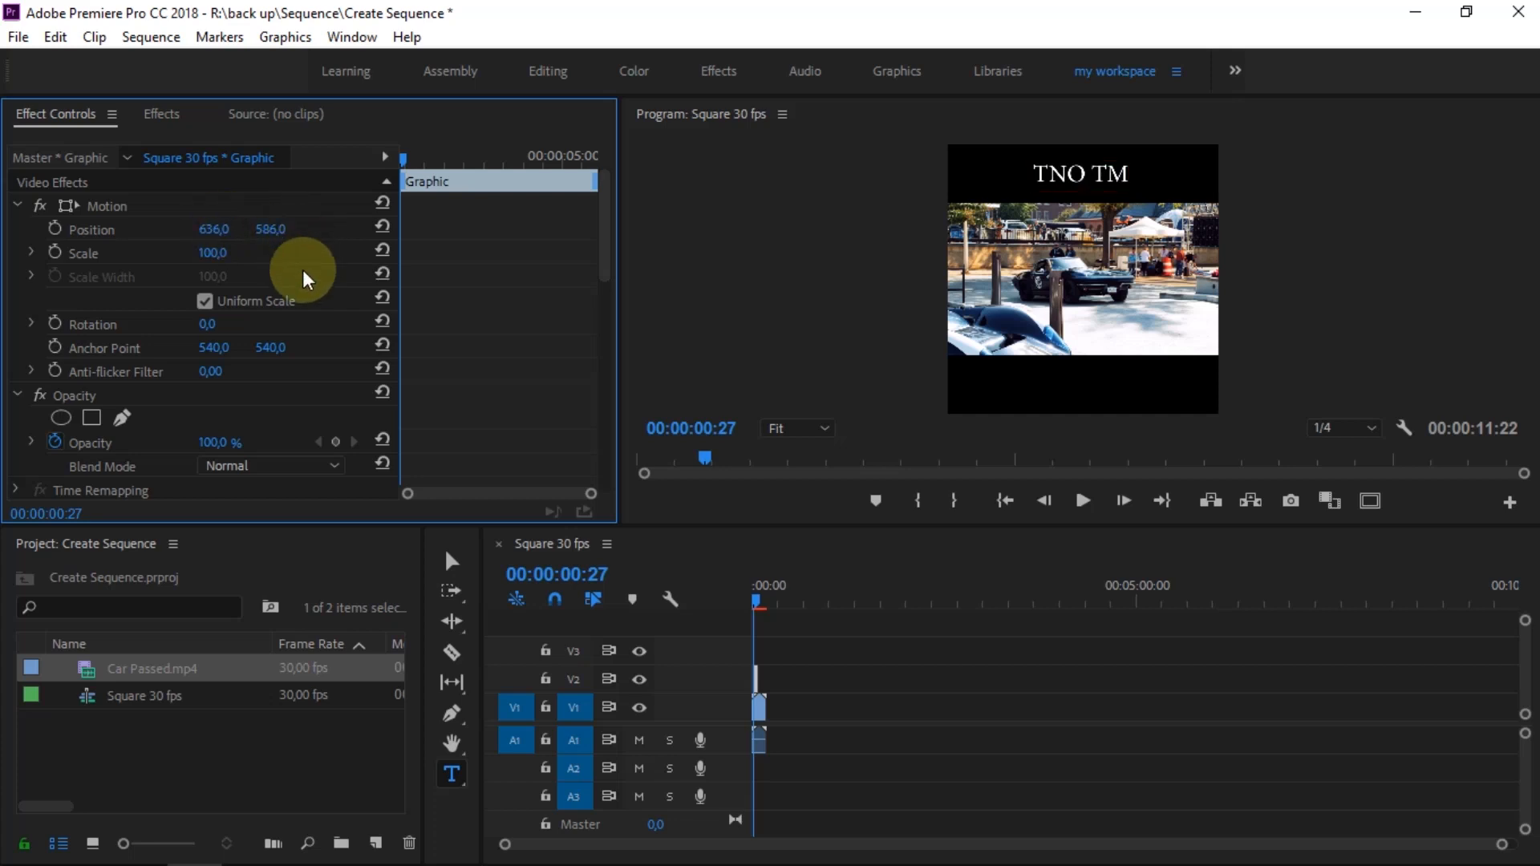
{"action": "left_click", "coordinate": [273, 766]}
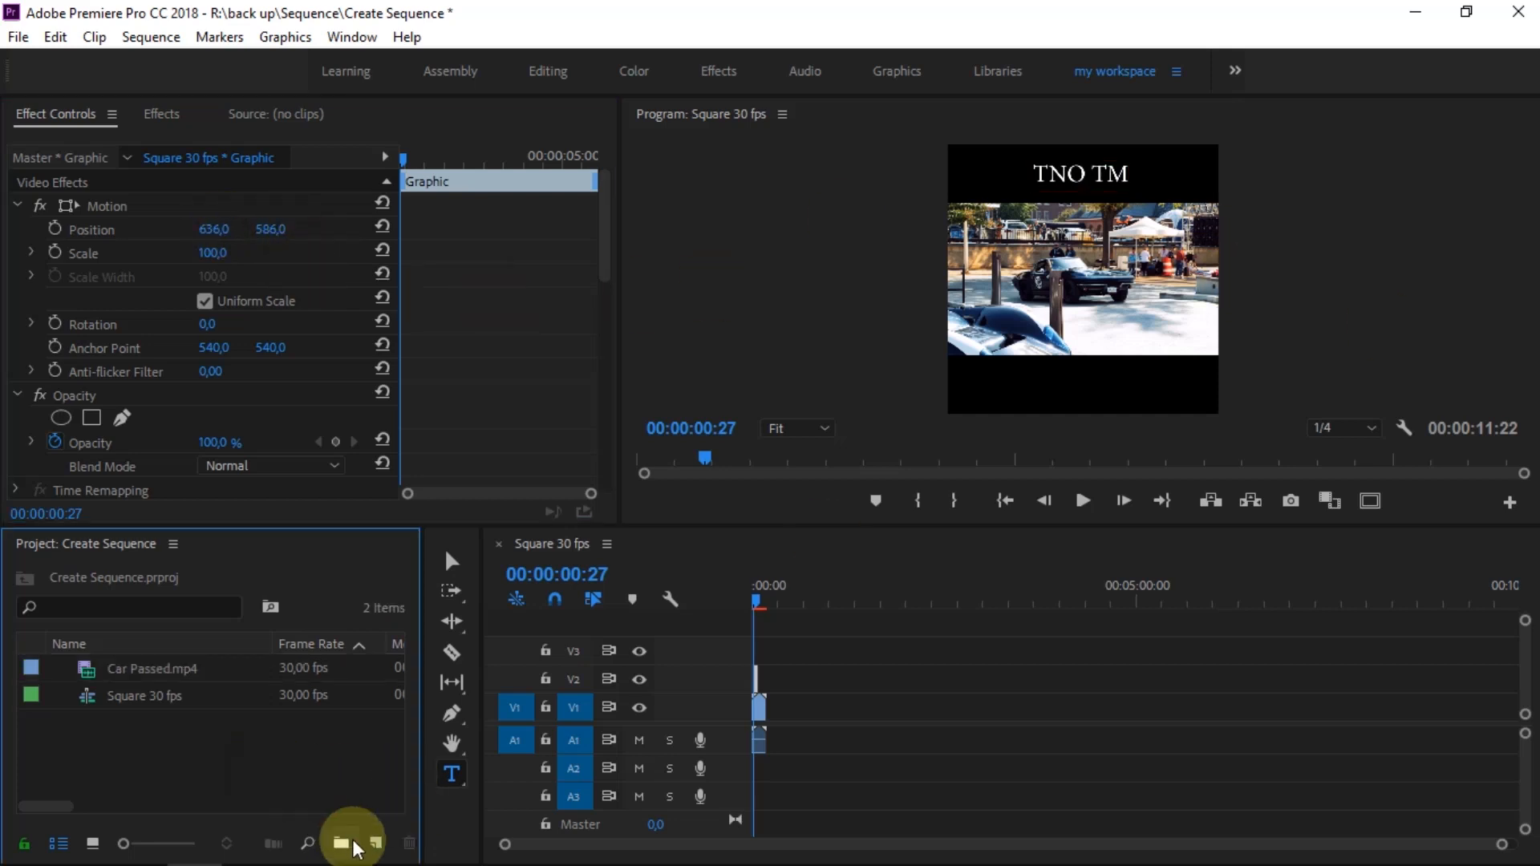
Draw a rectangle covering the black bar below the footage and fill it with off-white.
{"action": "left_click_drag", "start_coordinate": [451, 714], "coordinate": [515, 746]}
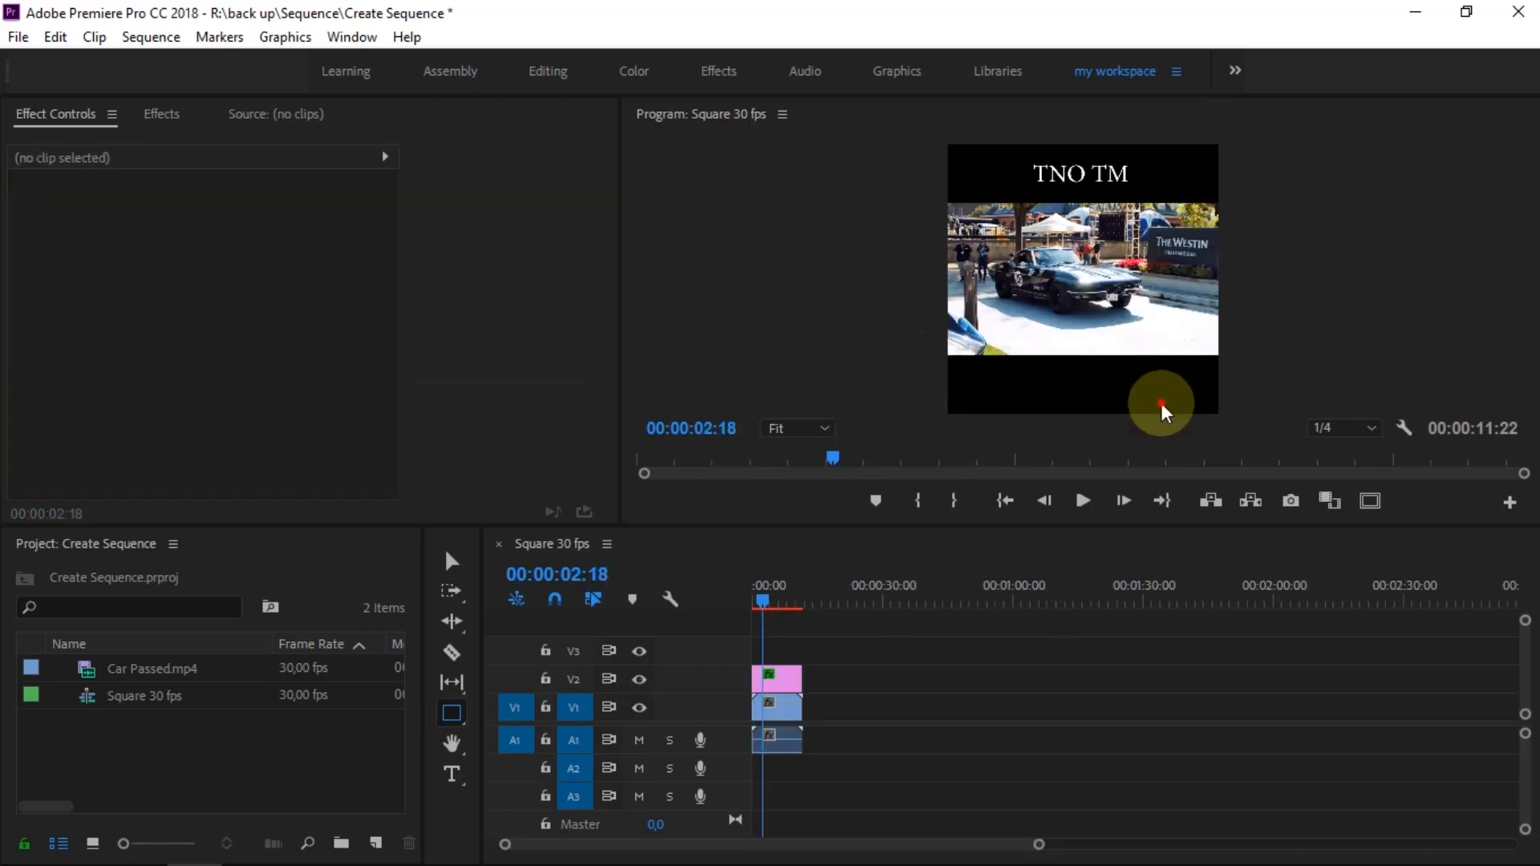
{"action": "left_click_drag", "start_coordinate": [1162, 404], "coordinate": [1220, 415]}
{"action": "left_click_drag", "start_coordinate": [604, 275], "coordinate": [530, 663]}
{"action": "left_click", "coordinate": [115, 359]}
{"action": "left_click", "coordinate": [1009, 323]}
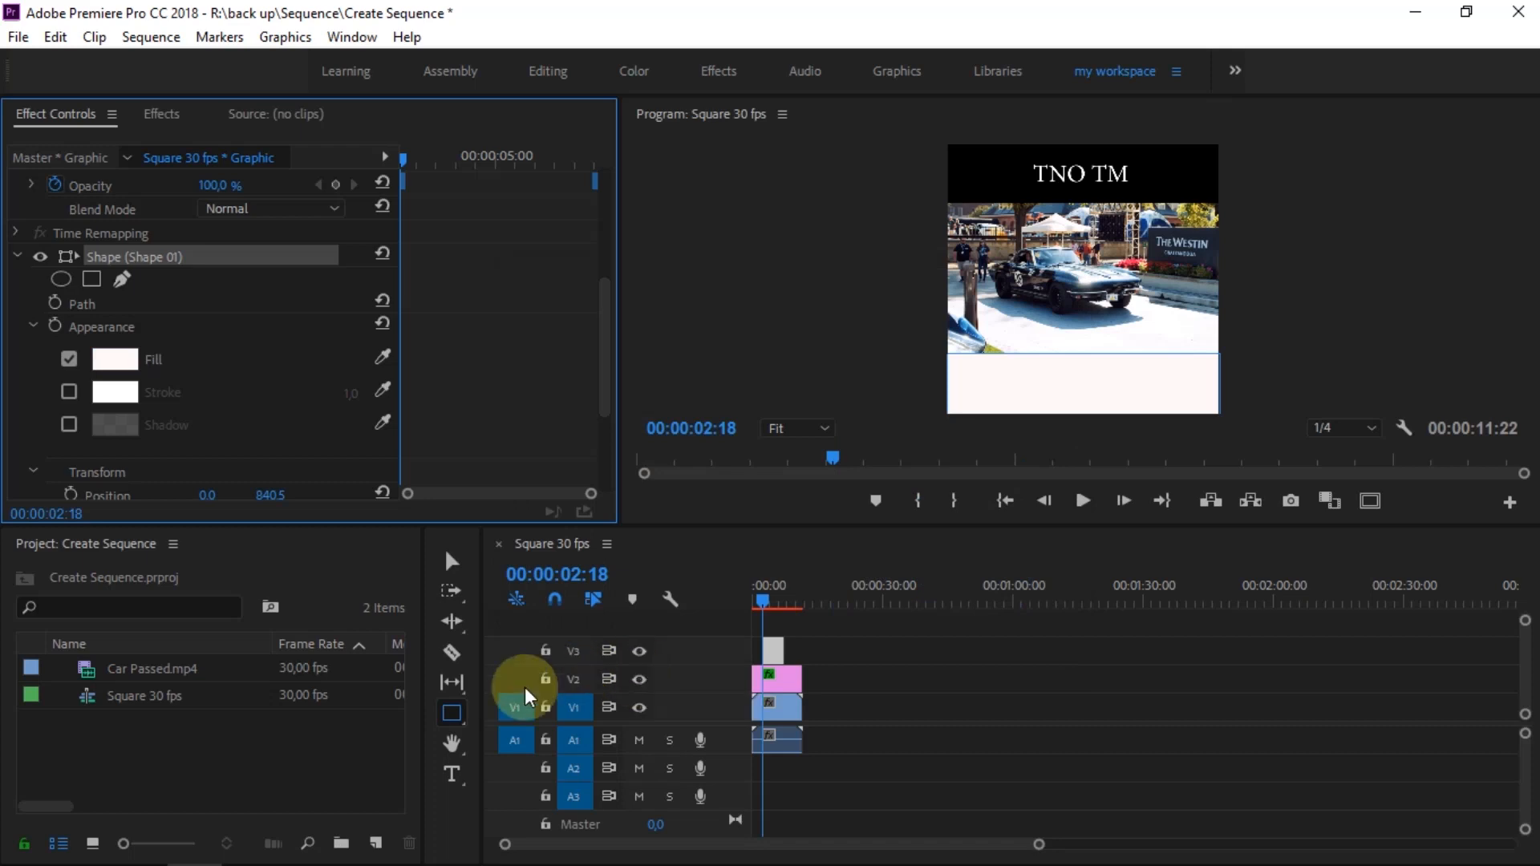
Extend the rectangle graphic on V3 to the end of the footage and add centred black text "Follow me" on the off-white bar.
{"action": "left_click", "coordinate": [778, 654]}
{"action": "left_click_drag", "start_coordinate": [782, 656], "coordinate": [763, 604]}
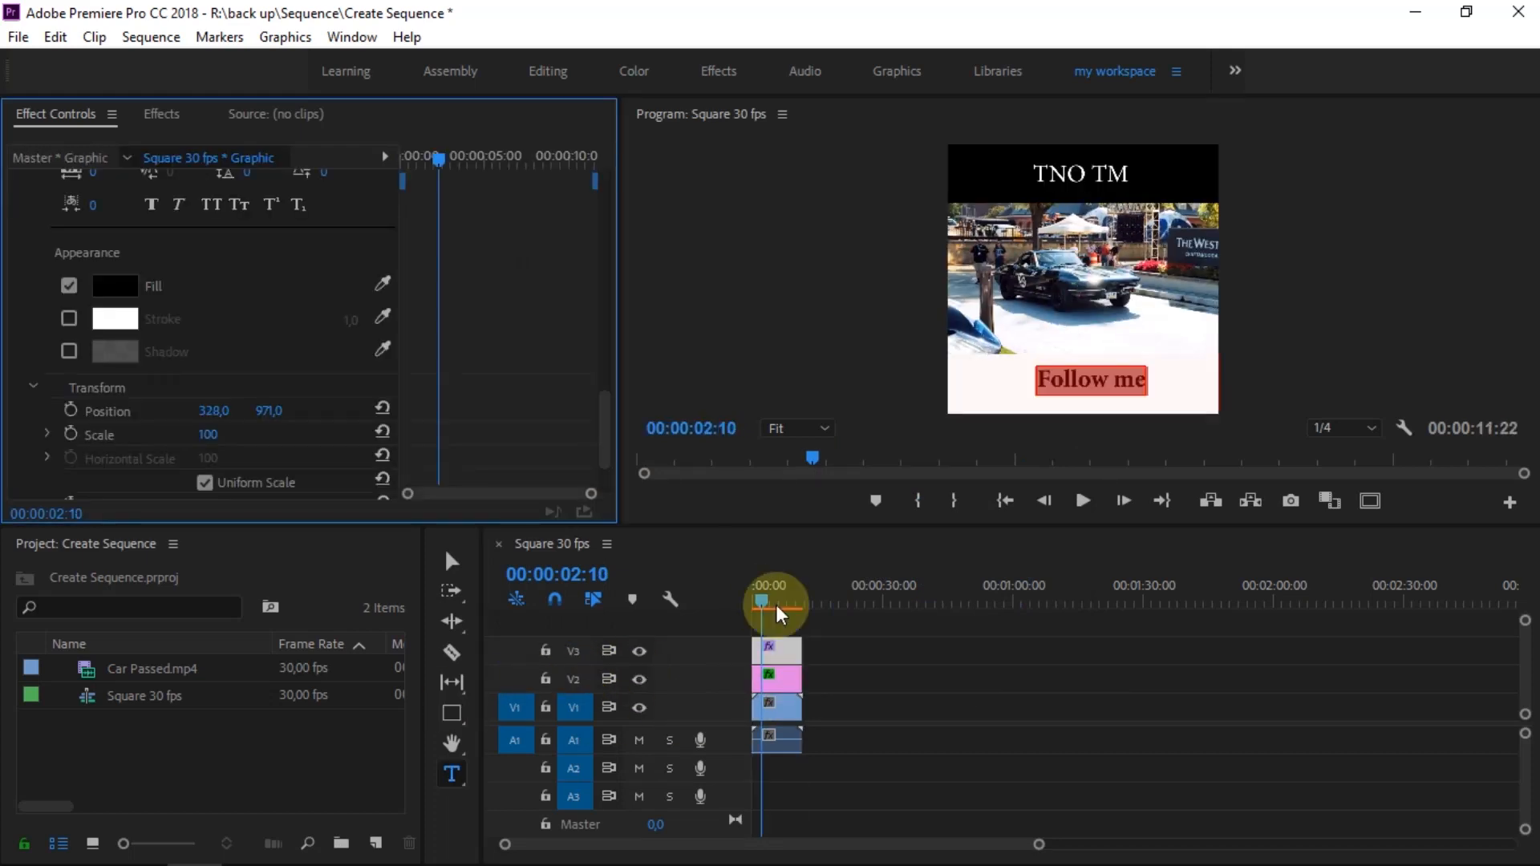
{"action": "left_click_drag", "start_coordinate": [214, 411], "coordinate": [204, 411]}
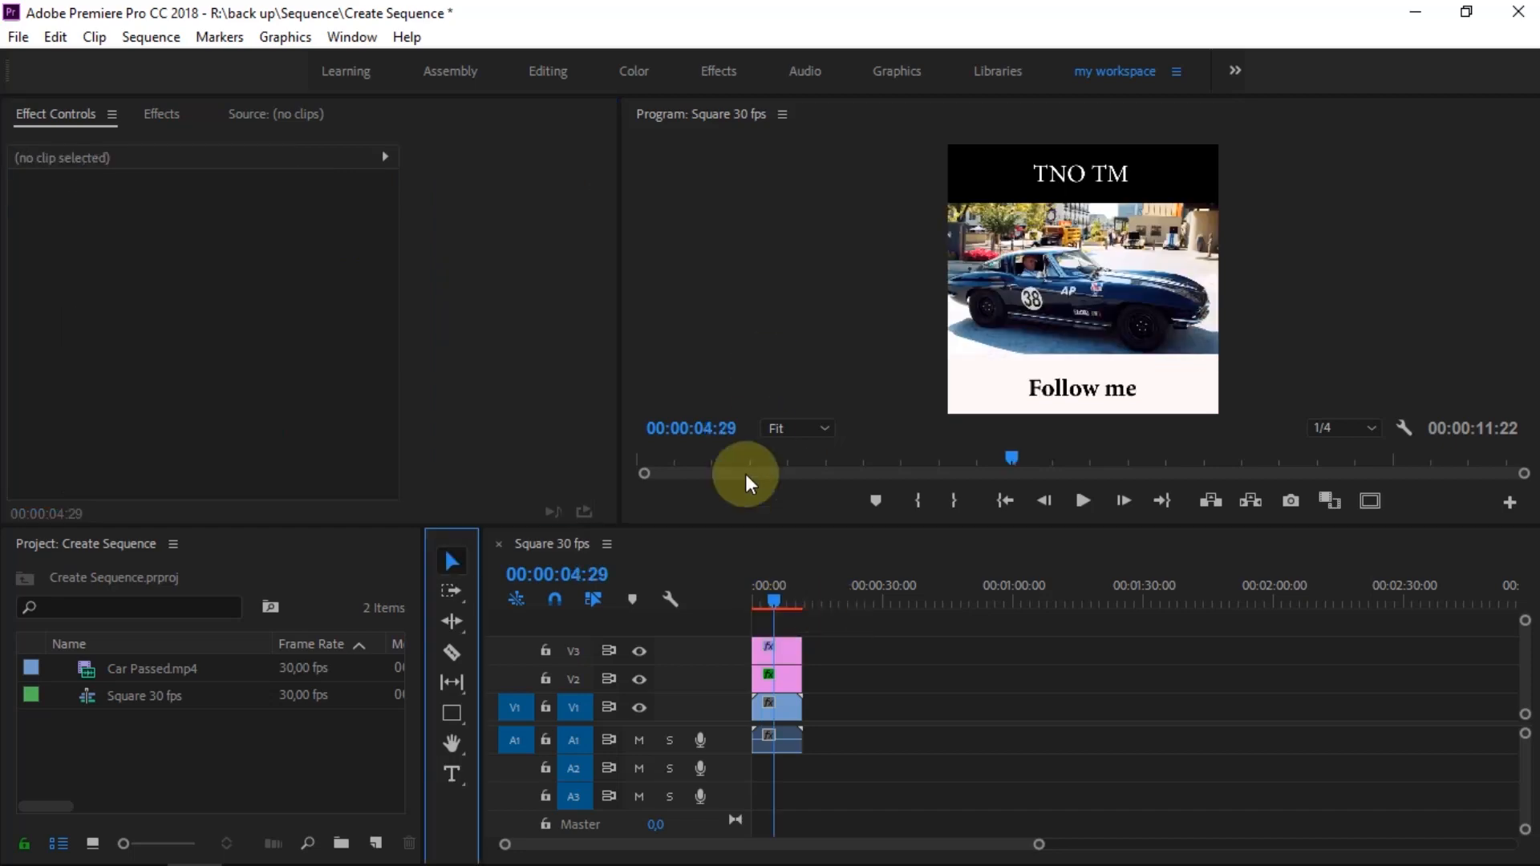
Start a new sequence based on the Digital SLR 1080p preset DSLR 1080p30.
{"action": "left_click", "coordinate": [304, 751]}
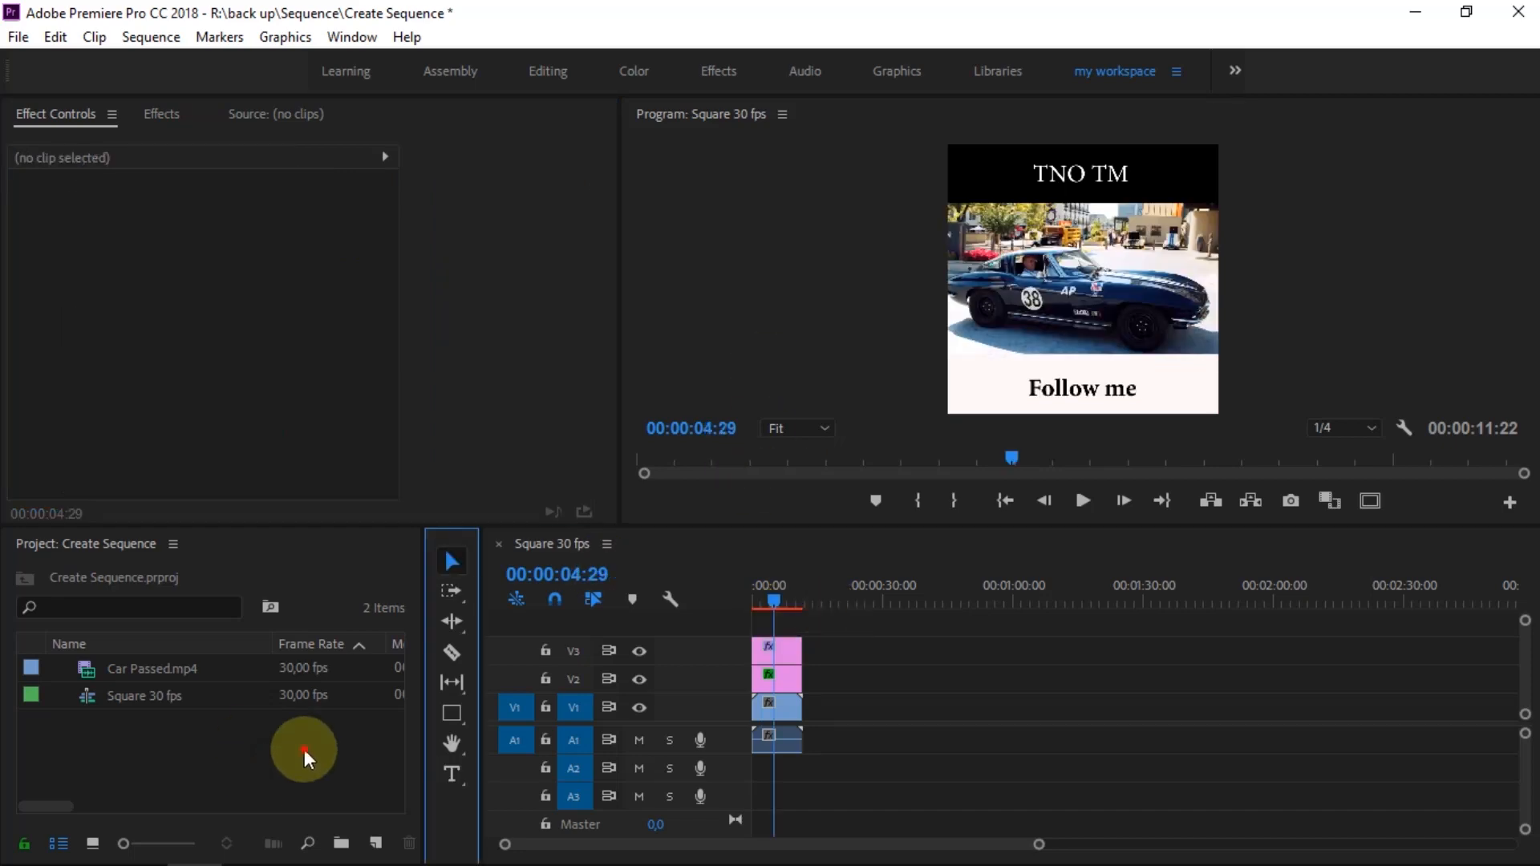
{"action": "left_click", "coordinate": [377, 842]}
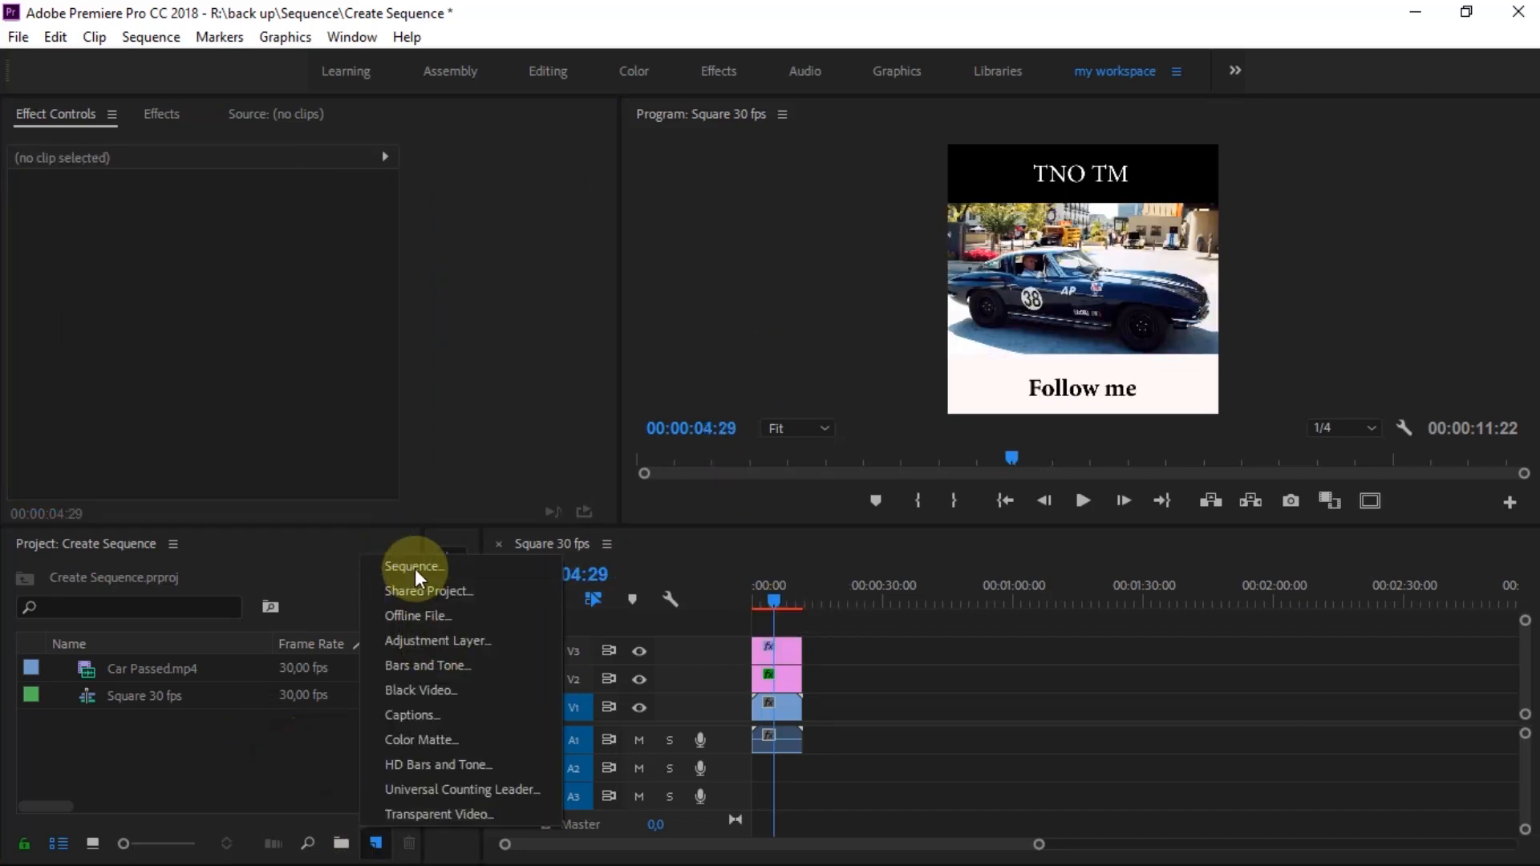
{"action": "left_click", "coordinate": [716, 140]}
{"action": "key", "text": "ctrl+n"}
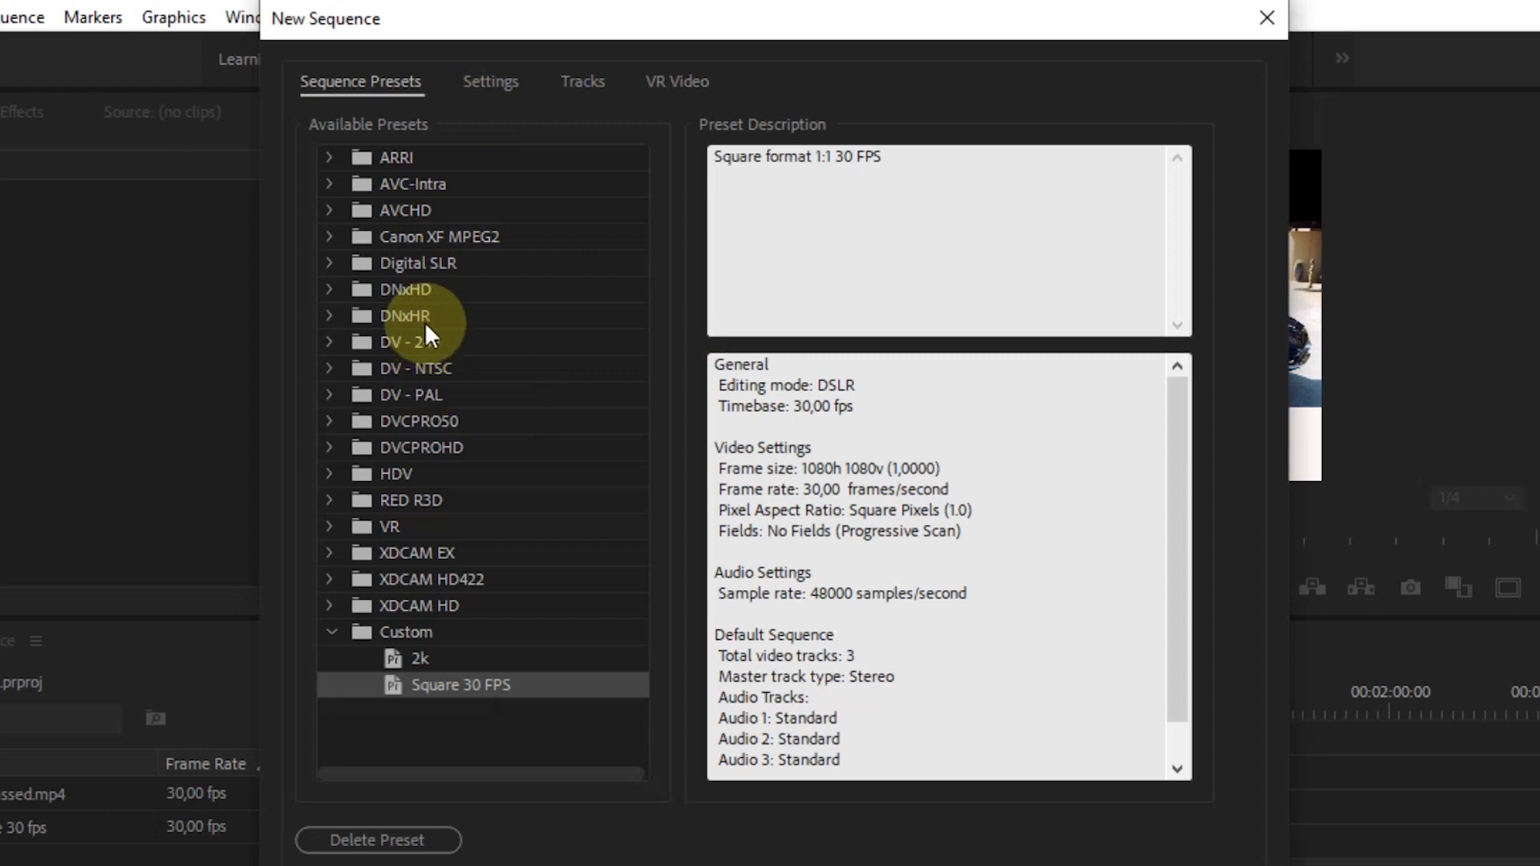
{"action": "double_click", "coordinate": [409, 270]}
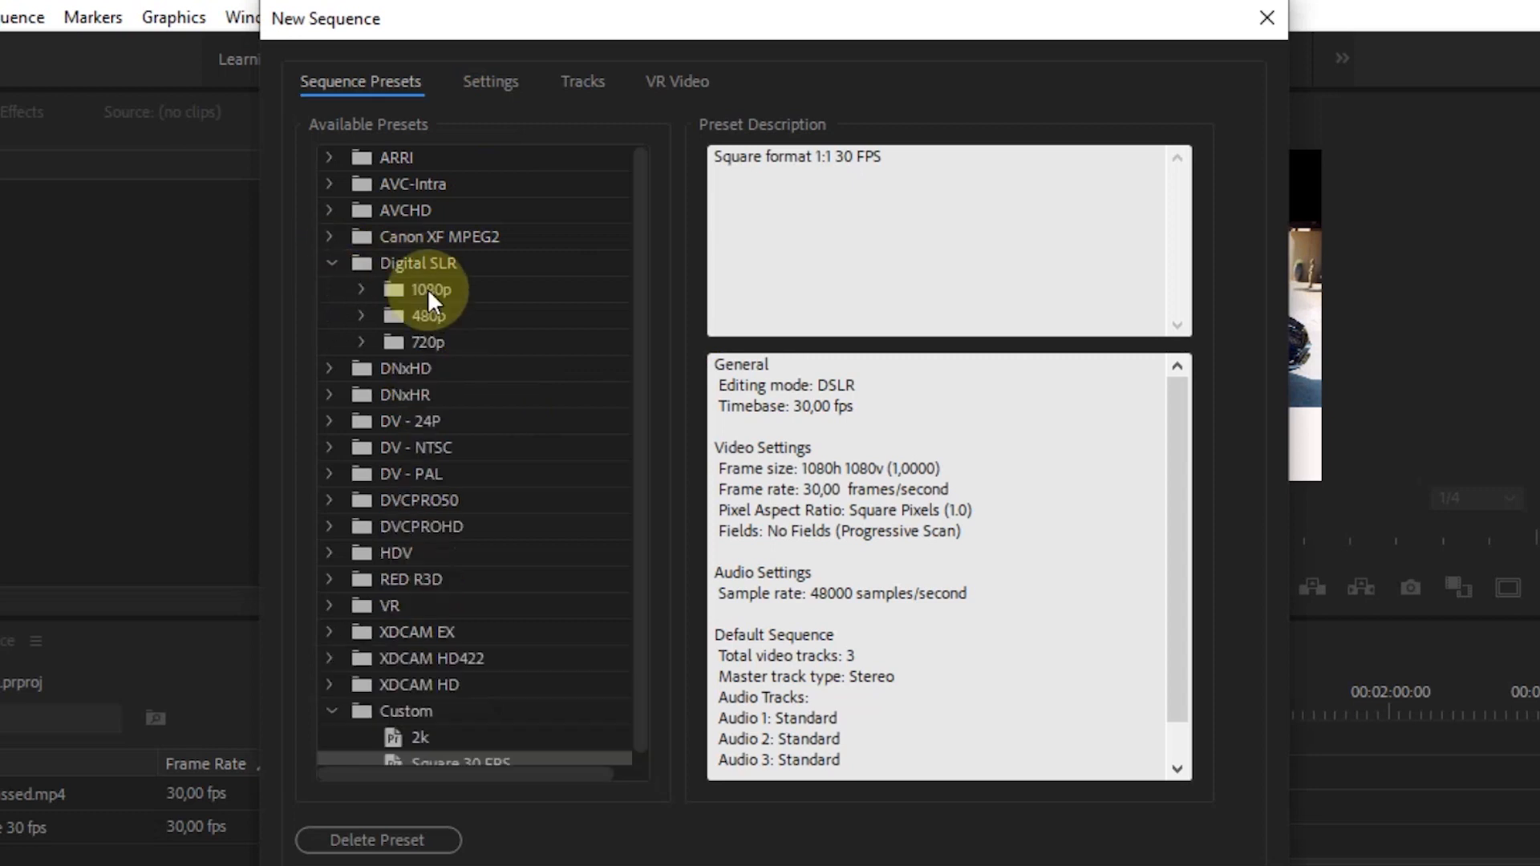
{"action": "double_click", "coordinate": [429, 289]}
{"action": "left_click", "coordinate": [461, 370]}
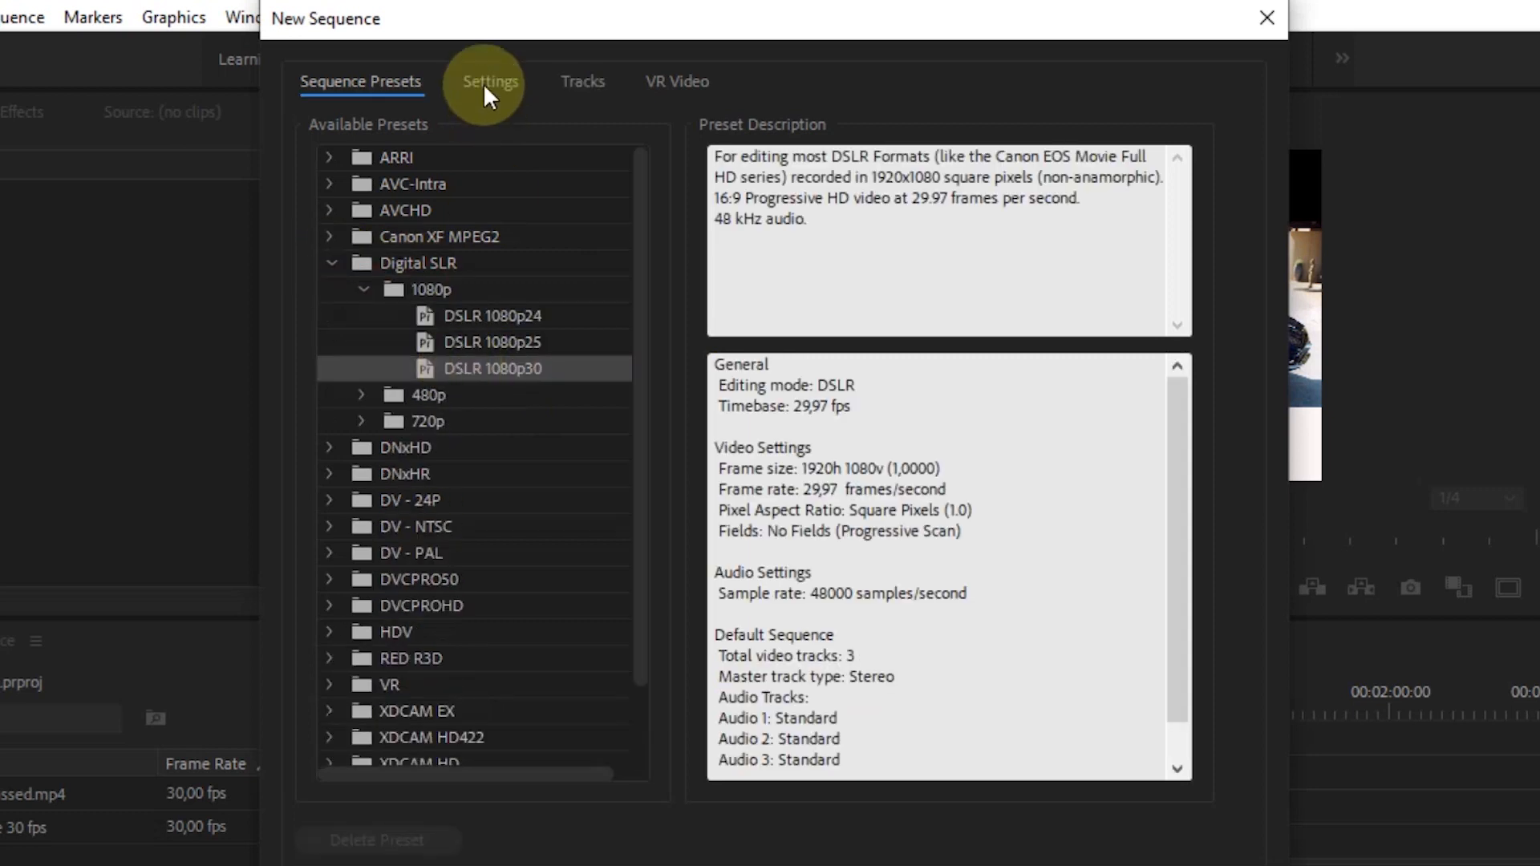
Set the new sequence's timebase to 30,00 frames/second and its frame size to 1080 horizontal by 1920 vertical.
{"action": "left_click", "coordinate": [488, 82]}
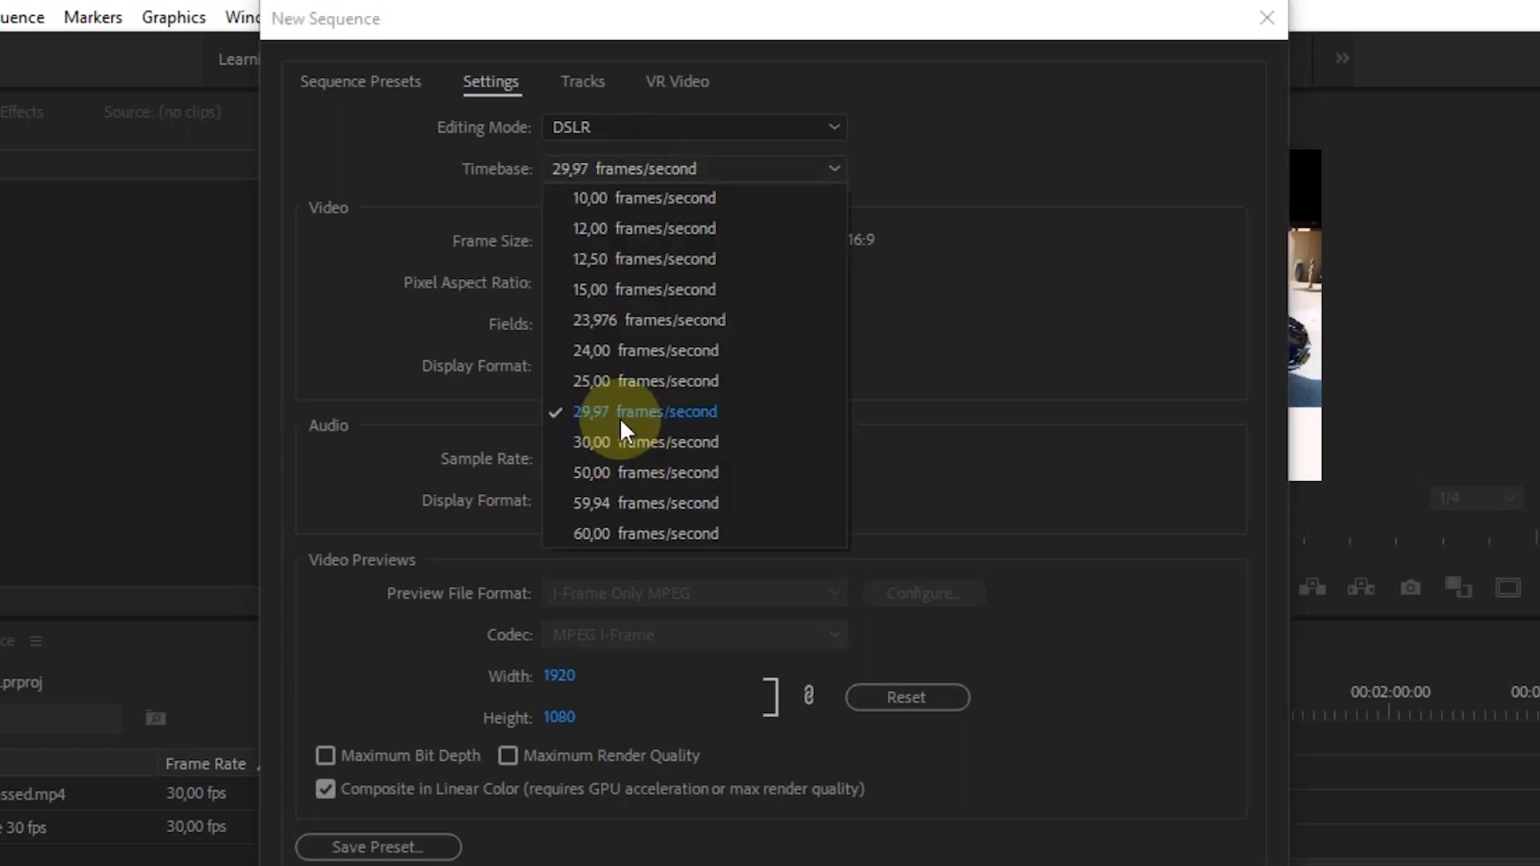
{"action": "left_click", "coordinate": [646, 442]}
{"action": "double_click", "coordinate": [597, 241]}
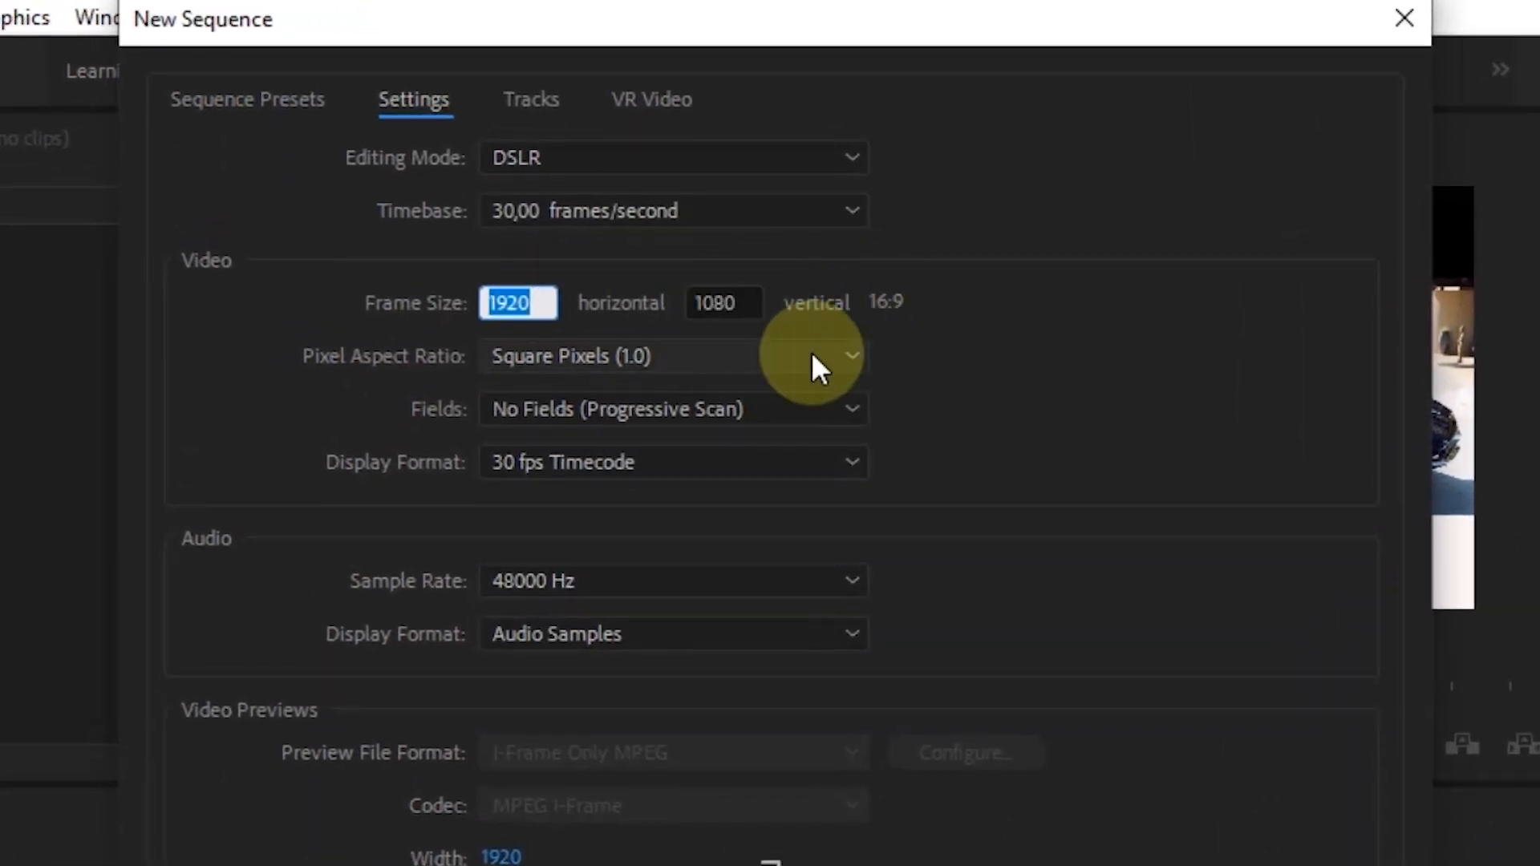
{"action": "key", "text": "BackSpace"}
{"action": "type", "text": "108"}
{"action": "key", "text": "BackSpace"}
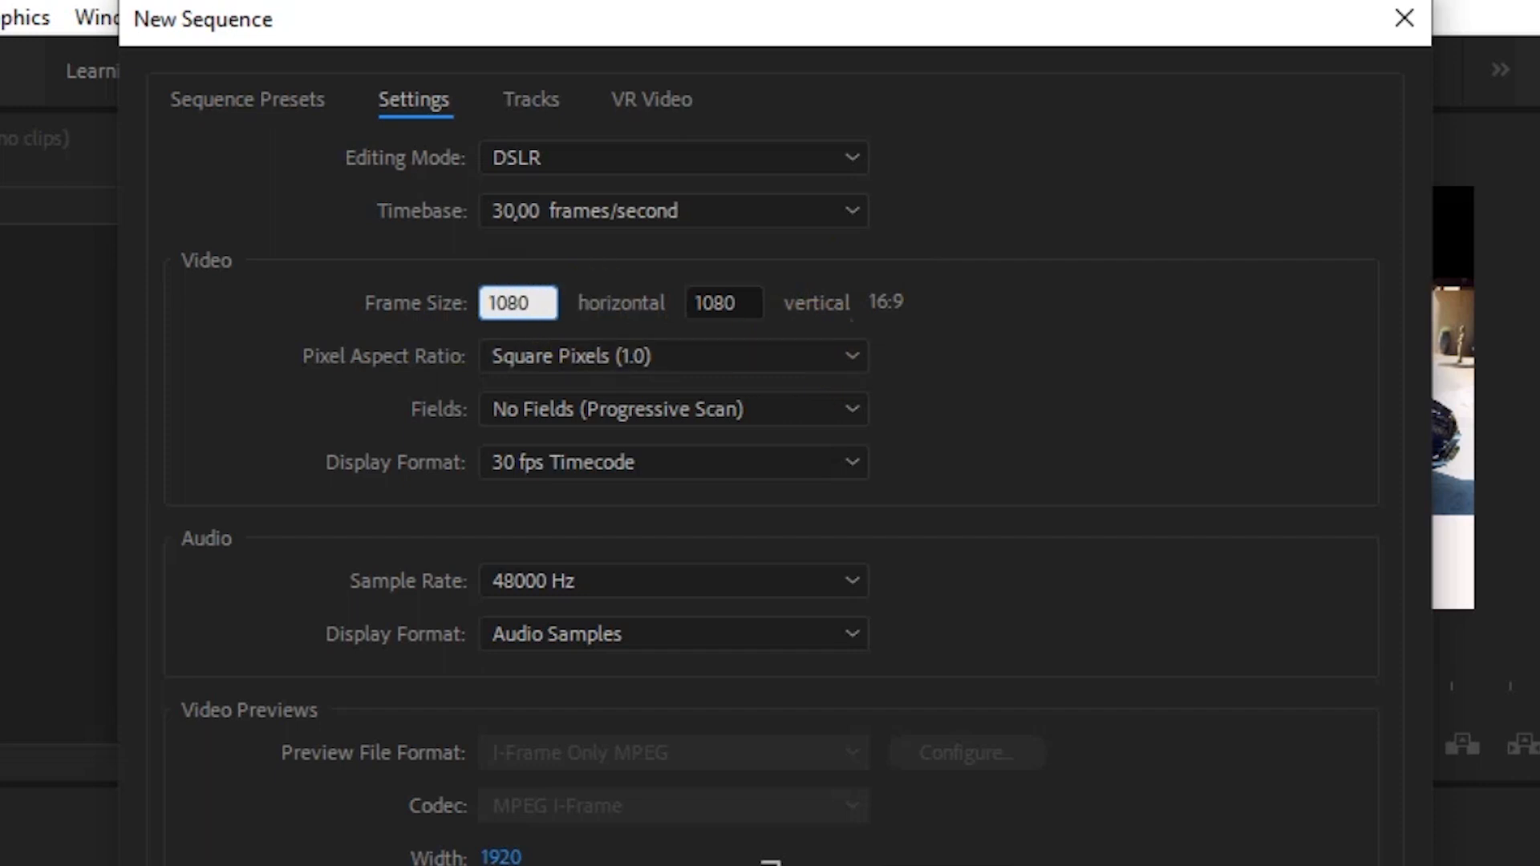
{"action": "double_click", "coordinate": [742, 302]}
{"action": "type", "text": "1920"}
{"action": "left_click", "coordinate": [978, 311]}
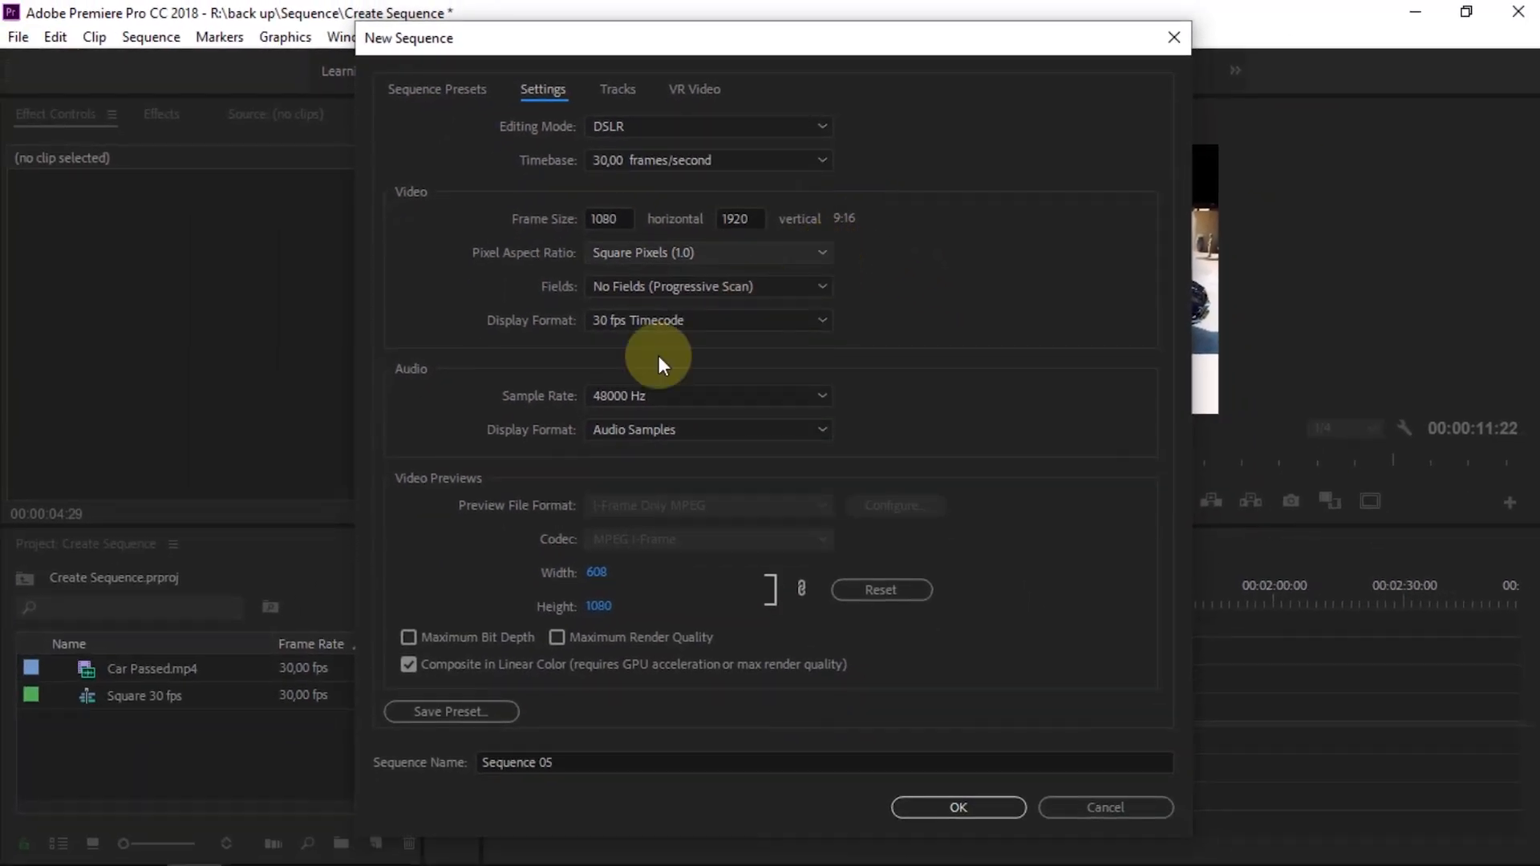
Save the sequence settings as the preset "Potrait format 30 FPS" and create Sequence 05 from it.
{"action": "left_click", "coordinate": [475, 710]}
{"action": "left_click", "coordinate": [663, 305]}
{"action": "type", "text": "Potrait format 30 FPS"}
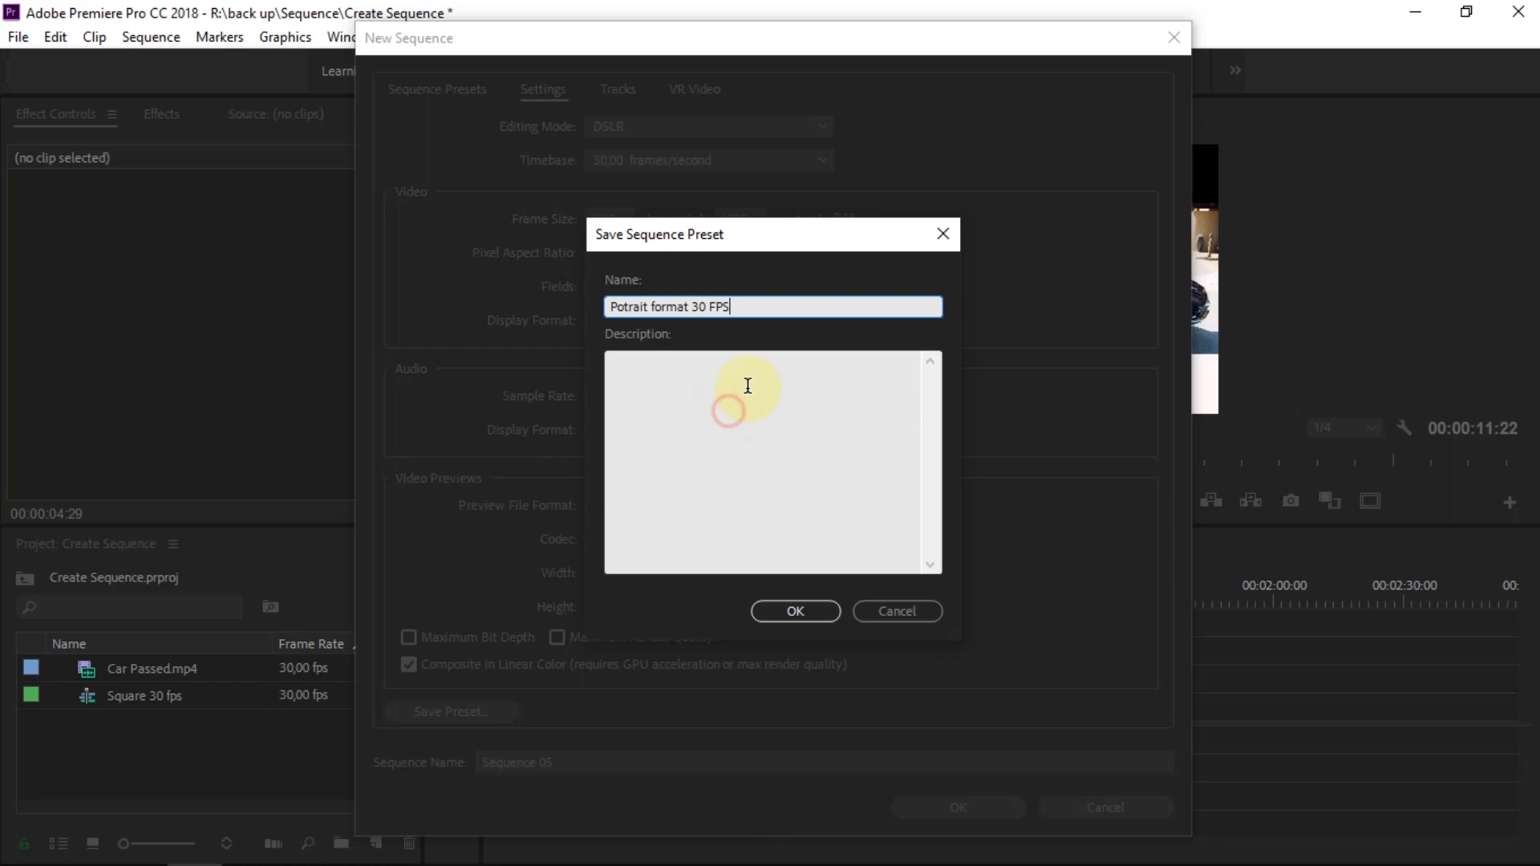
{"action": "left_click", "coordinate": [795, 612]}
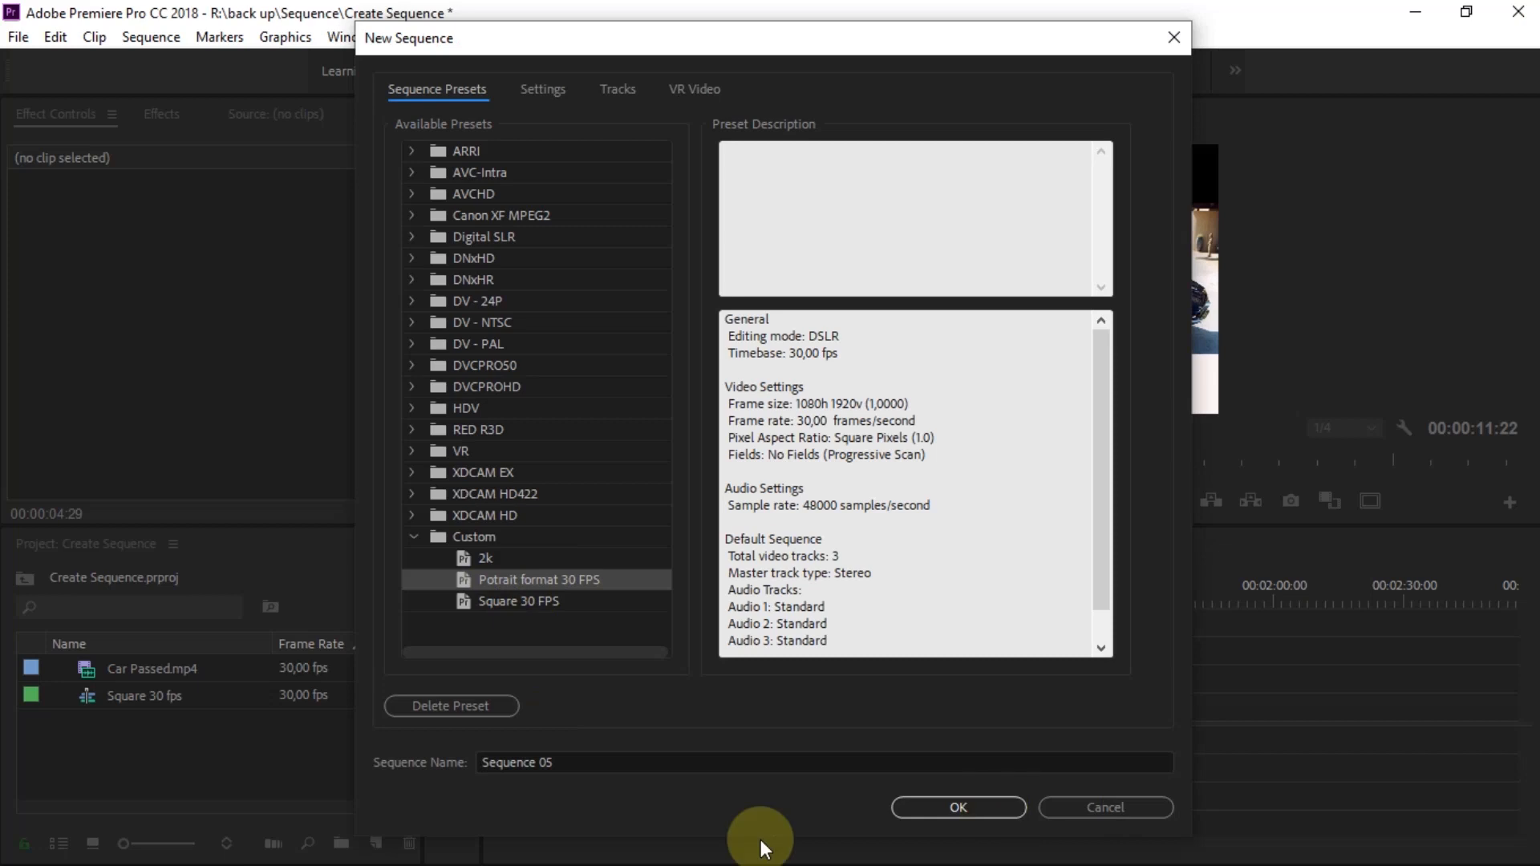
{"action": "key", "text": "Return"}
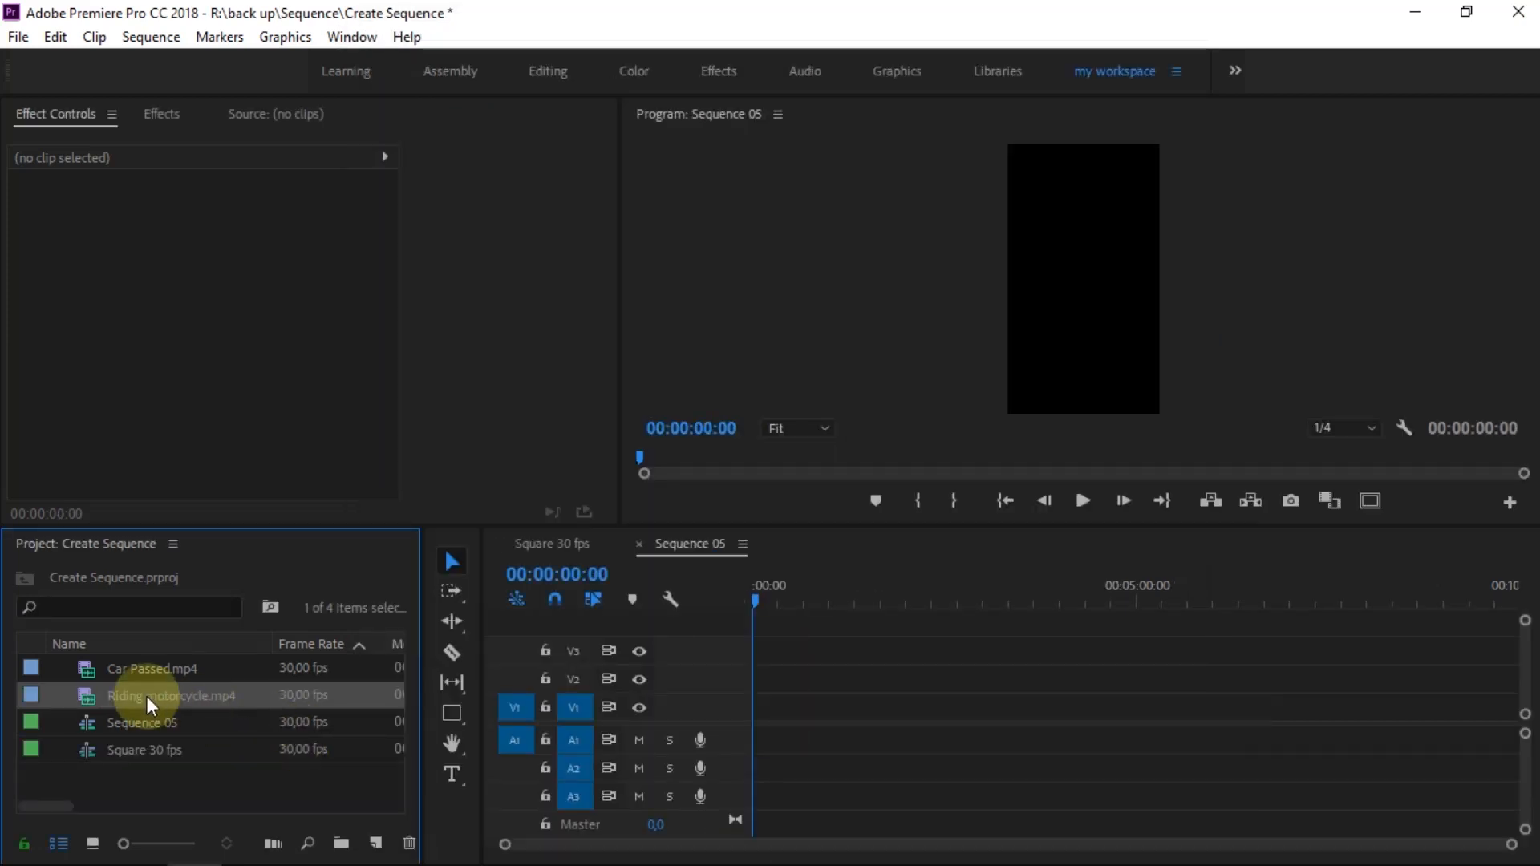
Place Riding motorcycle.mp4 at the start of Sequence 05, keeping the existing sequence settings, then set its scale to 182 and position to 640, 960.
{"action": "left_click_drag", "start_coordinate": [143, 705], "coordinate": [747, 730]}
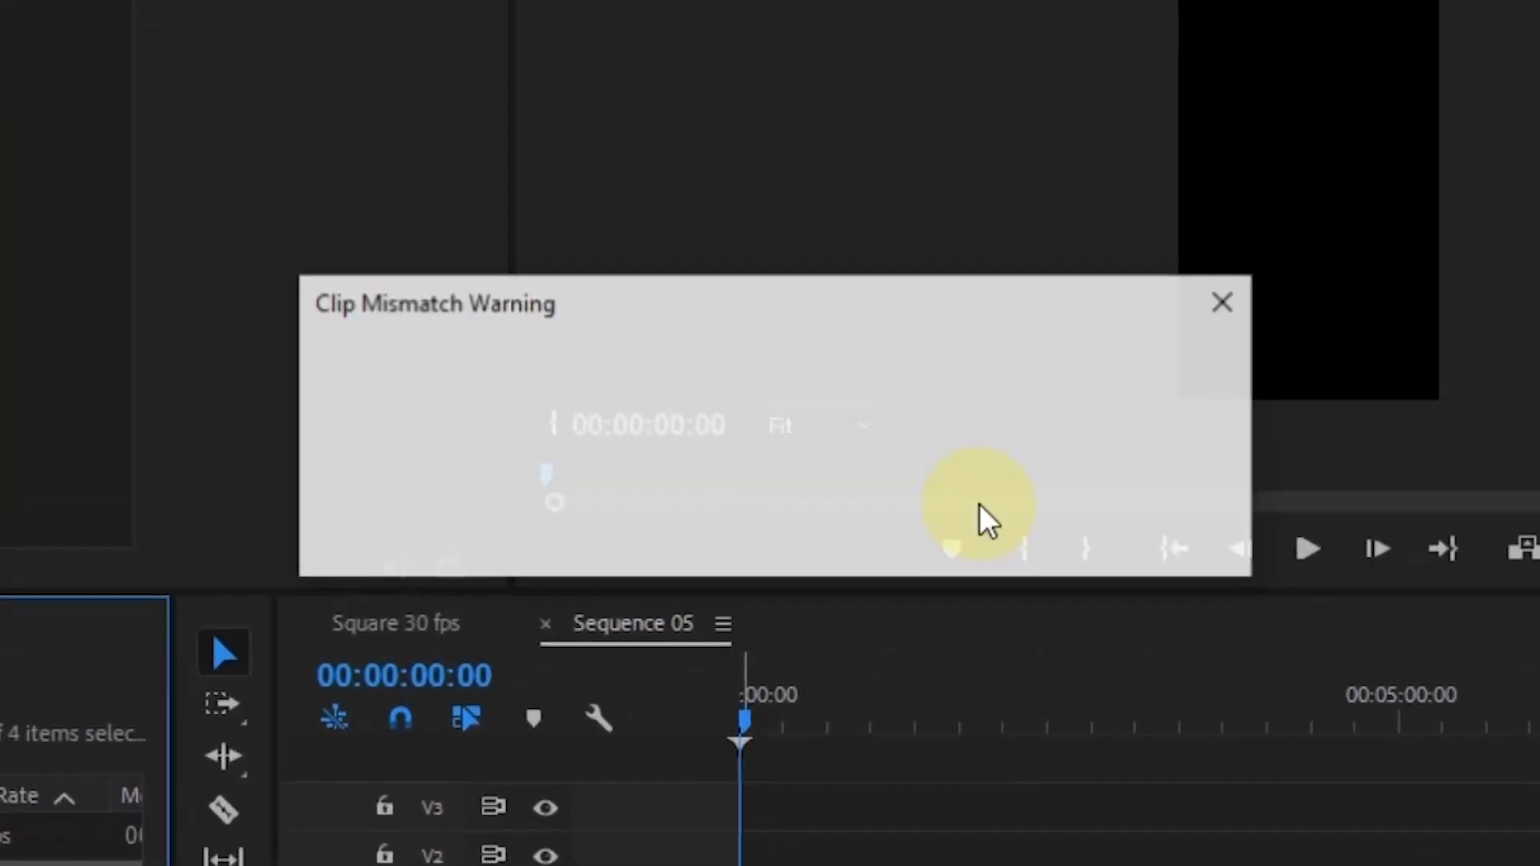
{"action": "left_click", "coordinate": [1045, 540]}
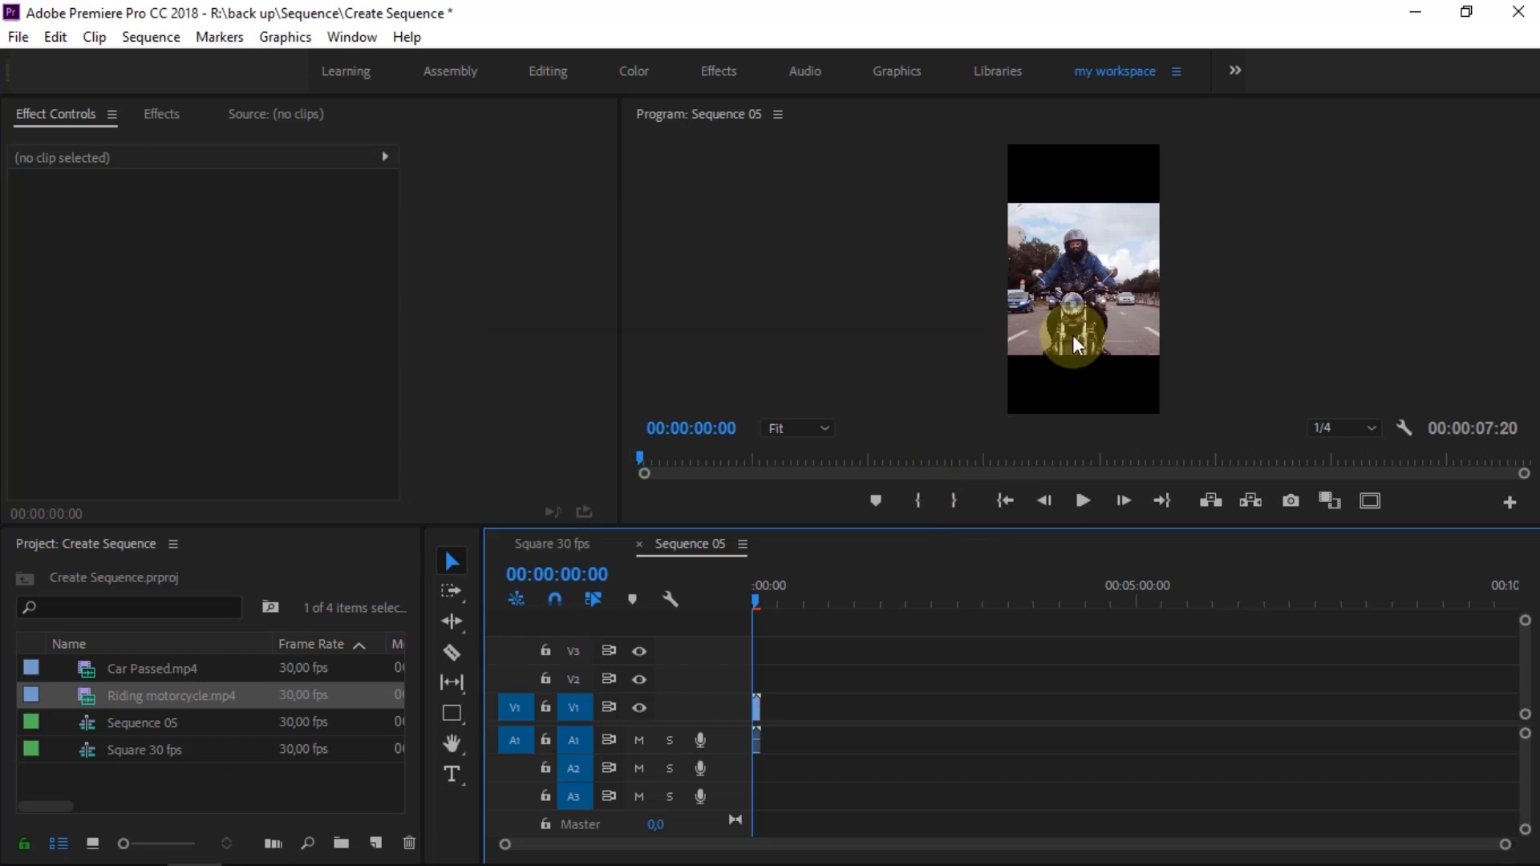
{"action": "left_click", "coordinate": [756, 710]}
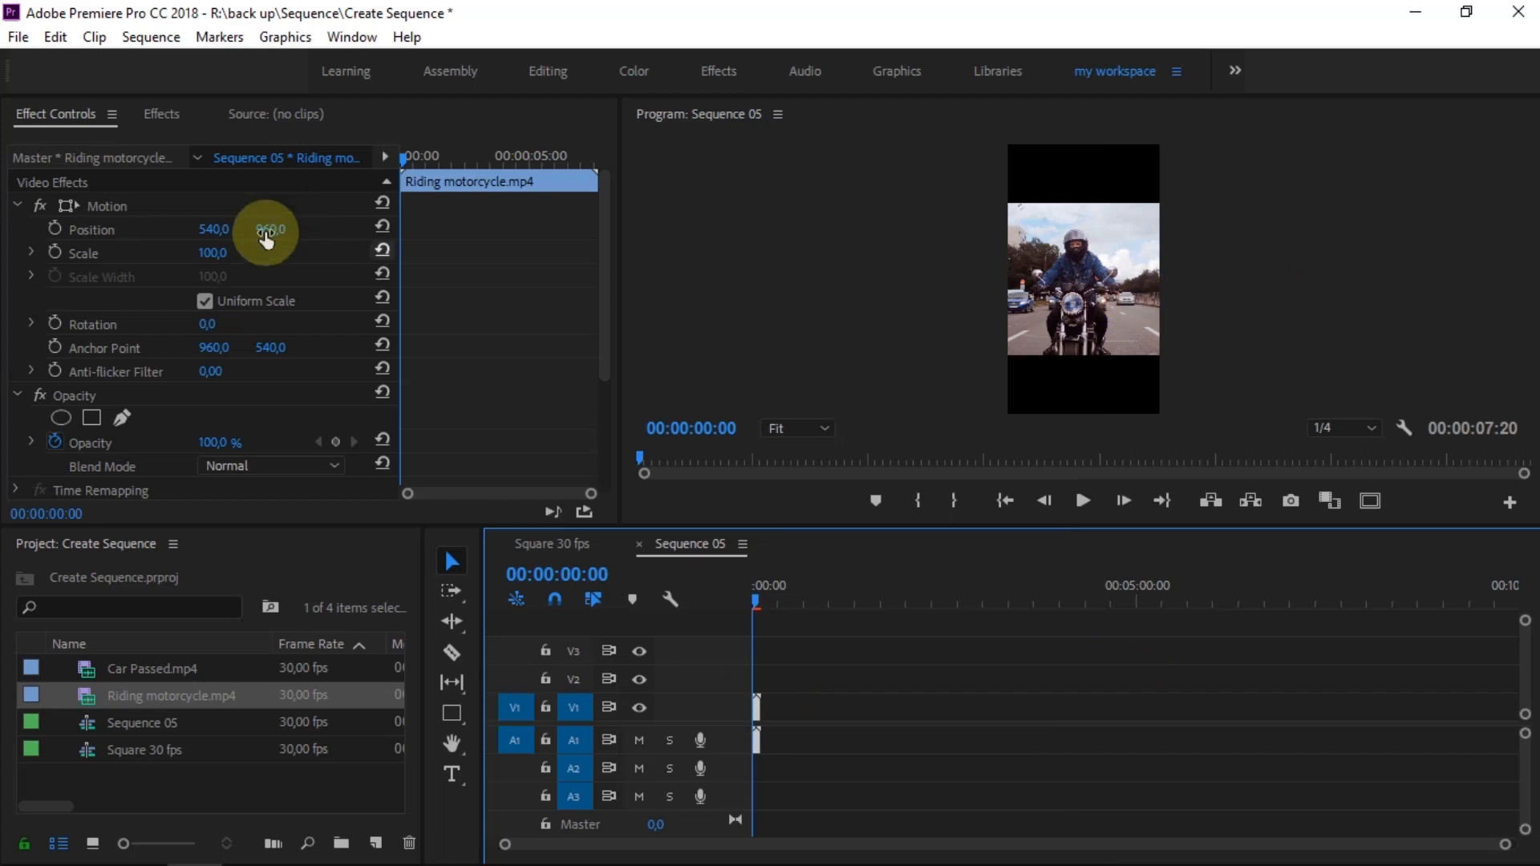
{"action": "left_click_drag", "start_coordinate": [212, 253], "coordinate": [275, 254]}
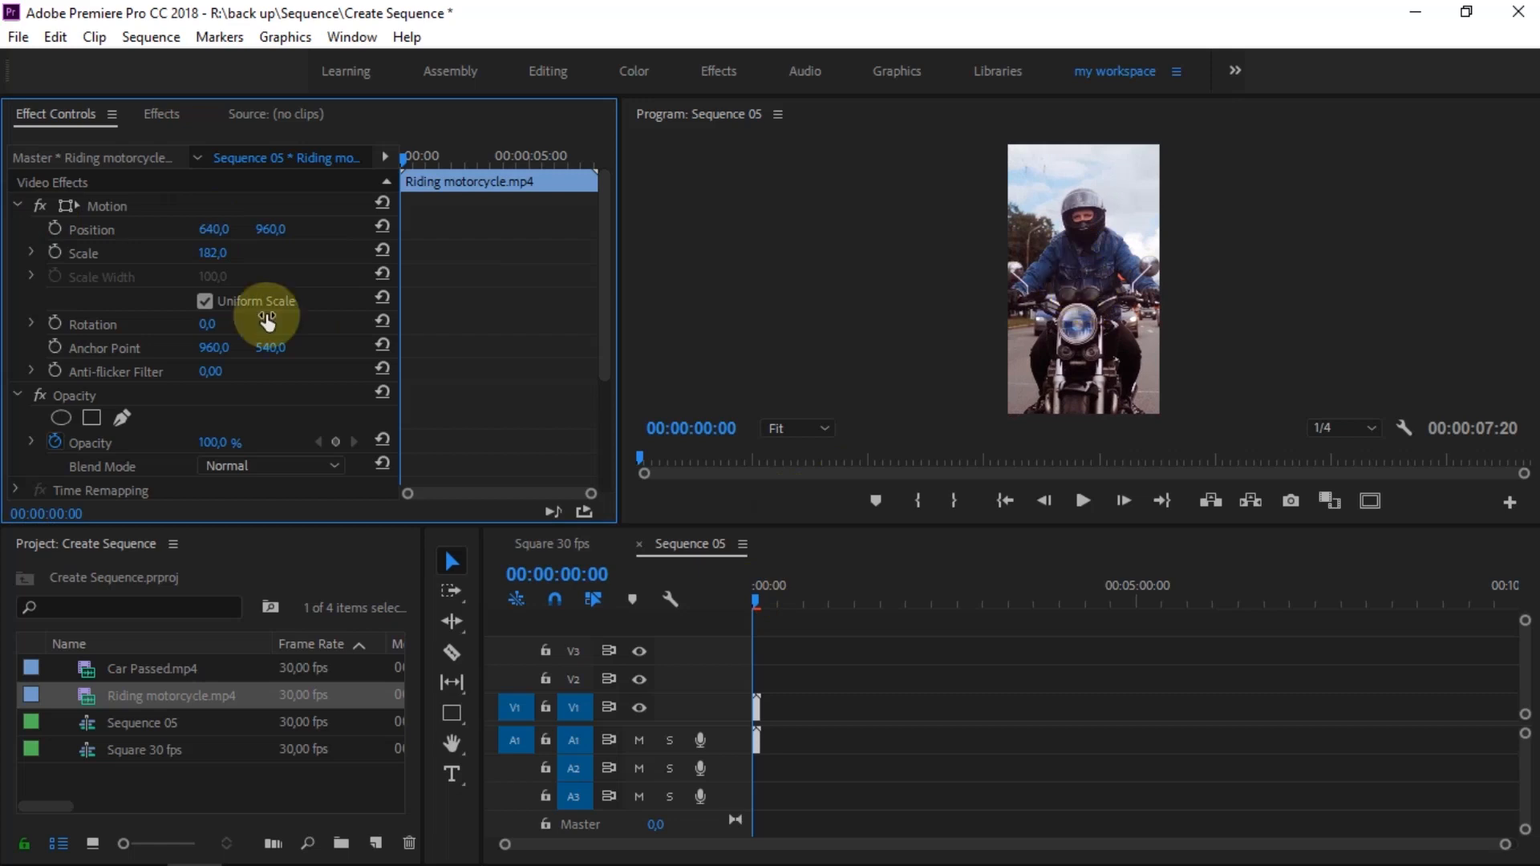
Keyframe the motorcycle clip's position from 640, 960 at 00:00:01:04 to 310, 960, and move the playhead to 00:00:04:27.
{"action": "left_click", "coordinate": [55, 230]}
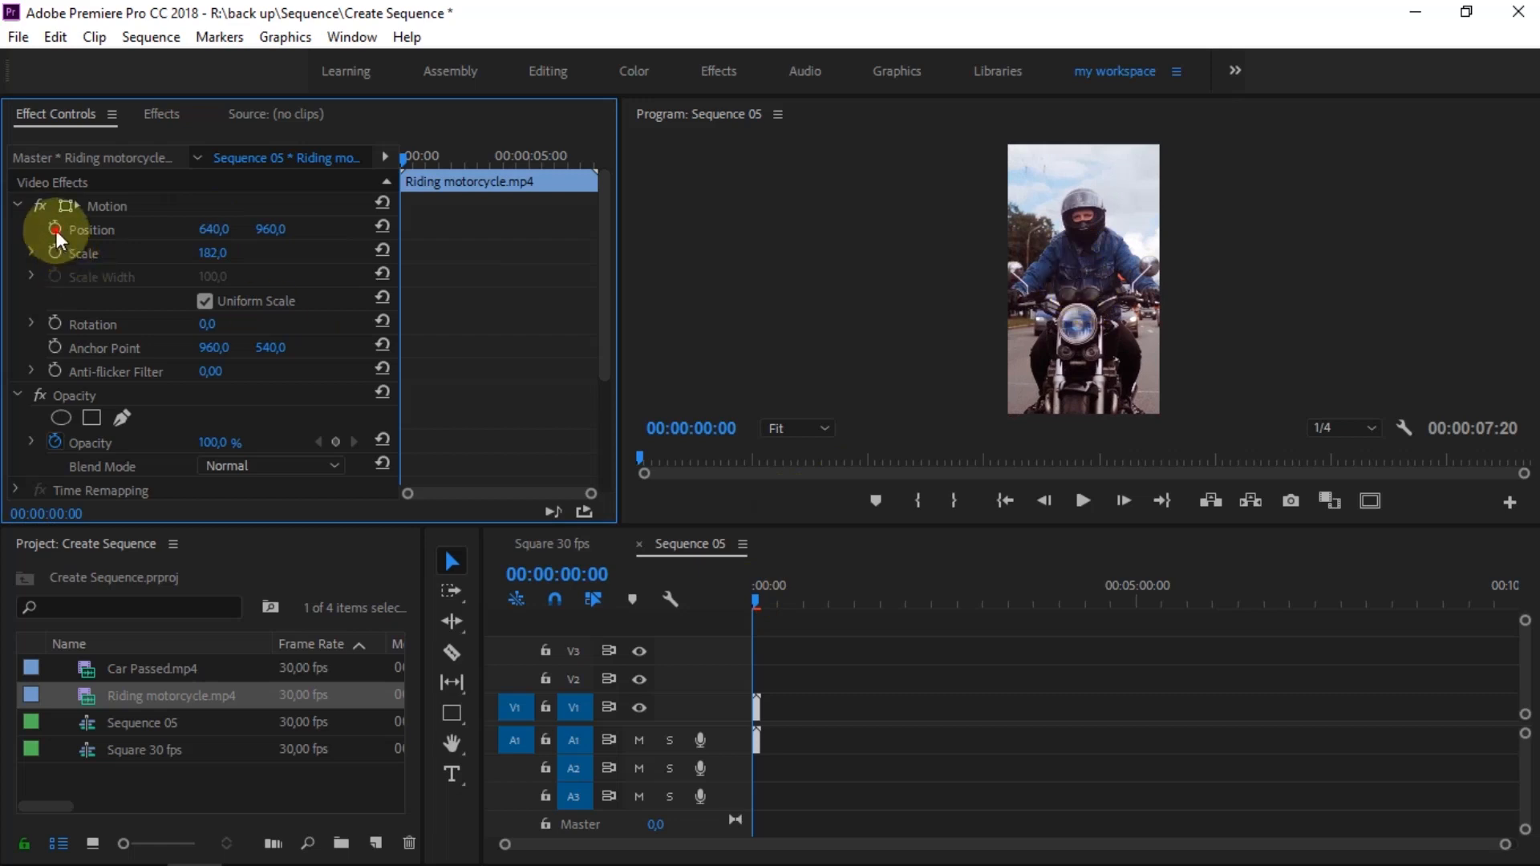
{"action": "key", "text": "space"}
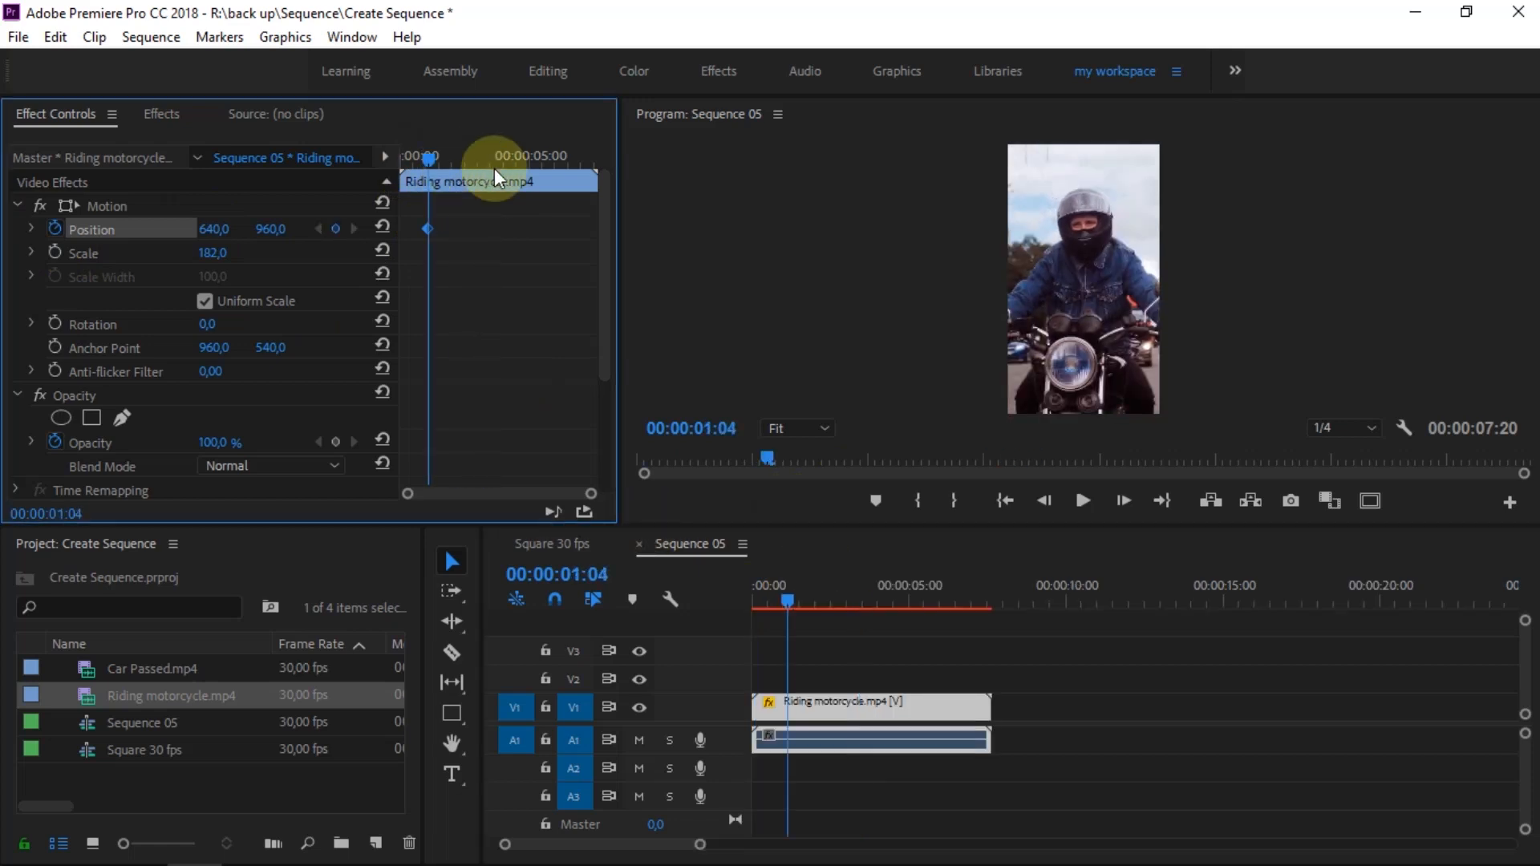
{"action": "left_click_drag", "start_coordinate": [428, 160], "coordinate": [529, 175]}
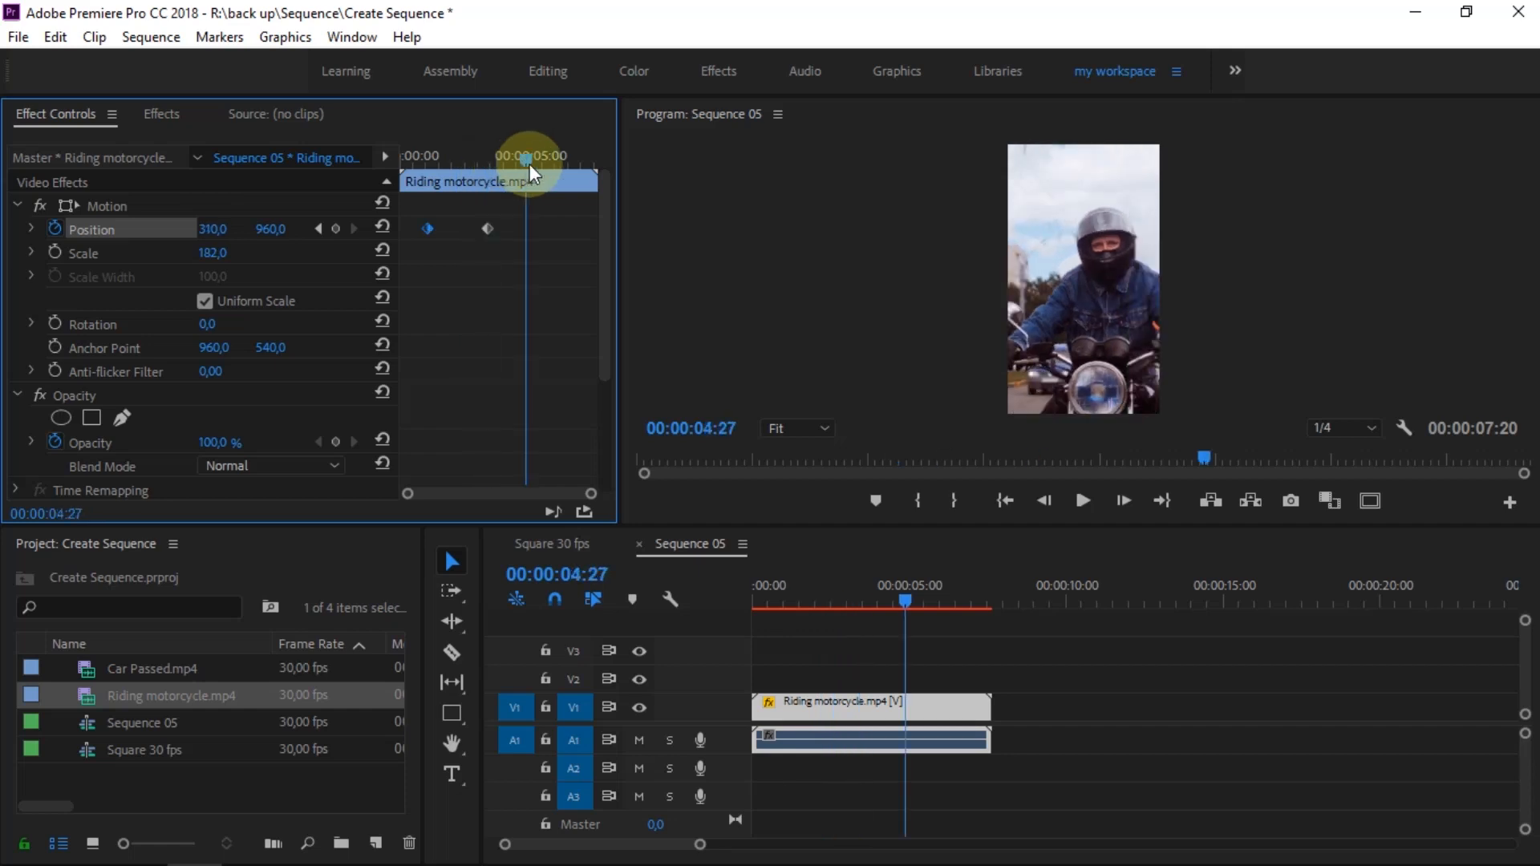